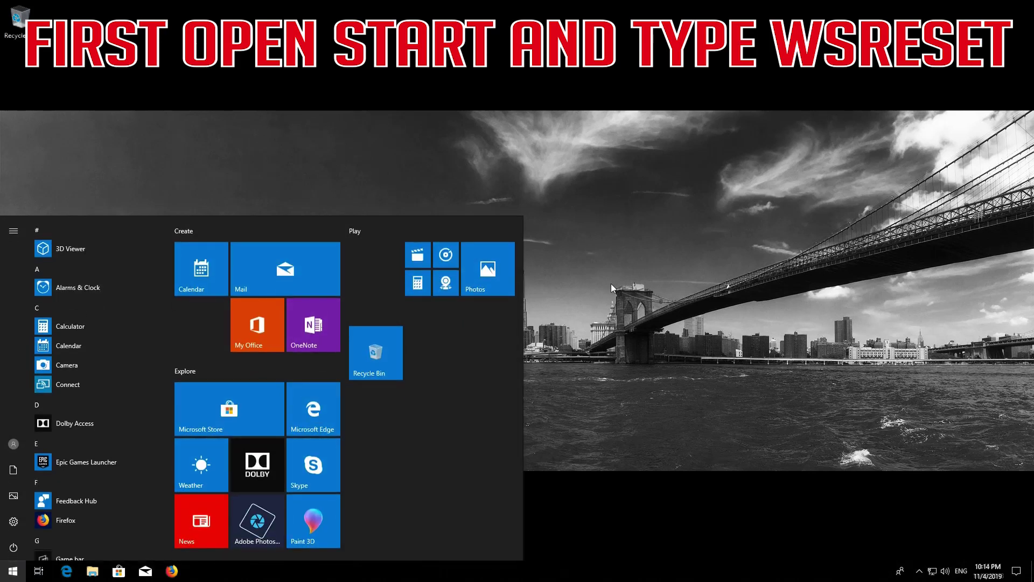
Step: Run wsreset from Start to clear the Microsoft Store cache
type("wsreset")
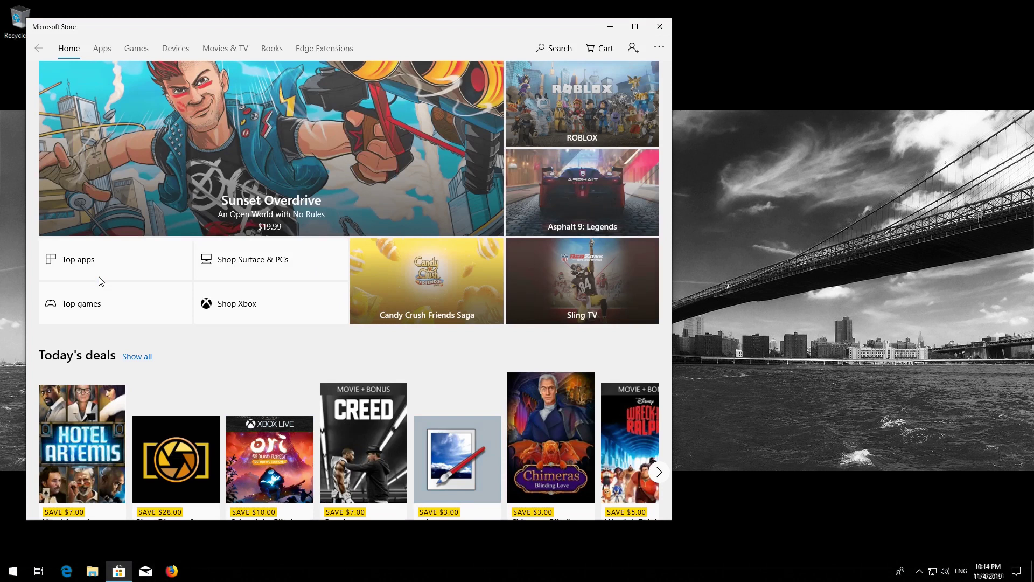
Step: Close Microsoft Store and restart the PC from the Start menu's Power options
left_click(660, 27)
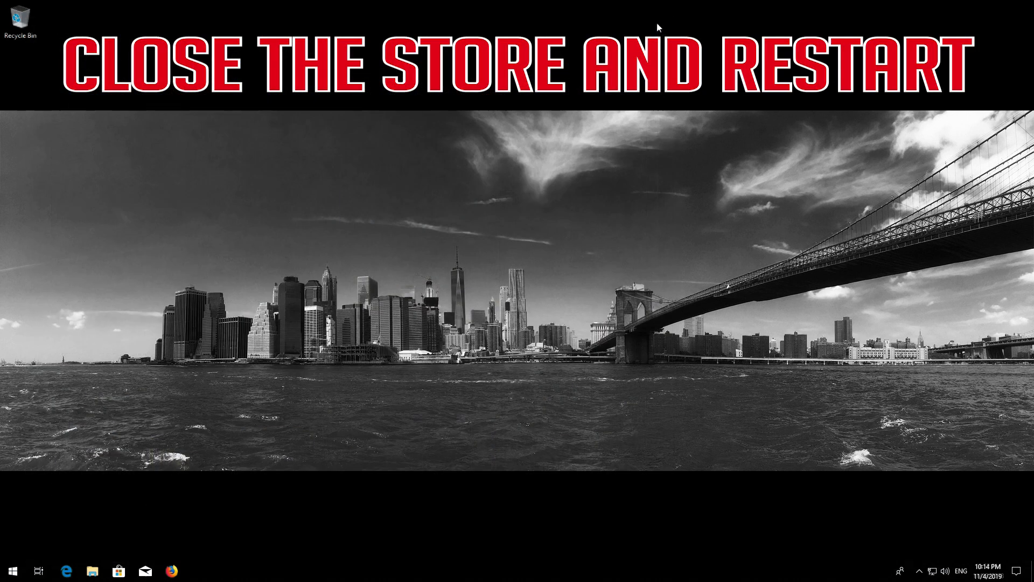
left_click(13, 571)
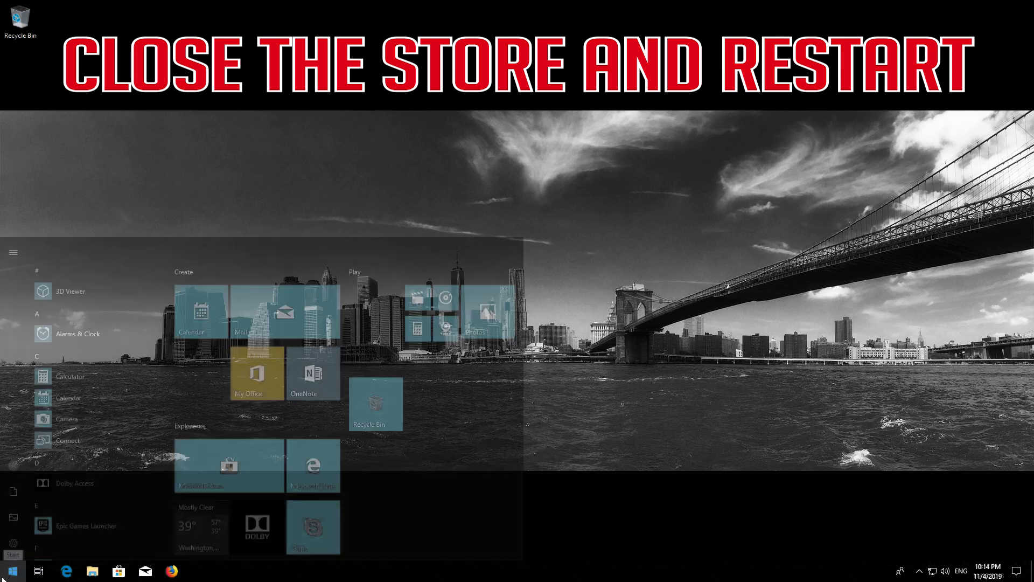
left_click(12, 546)
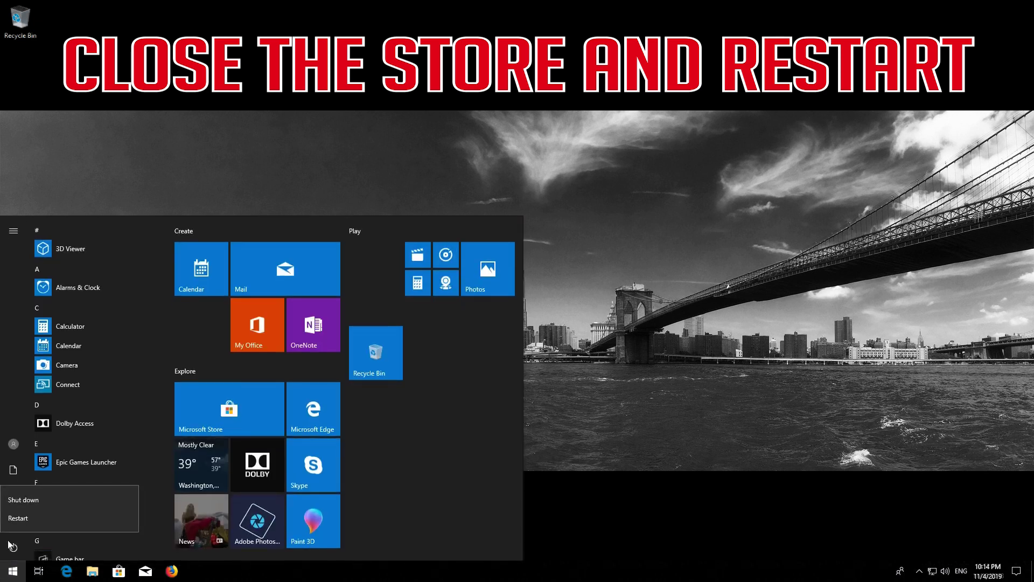
left_click(24, 512)
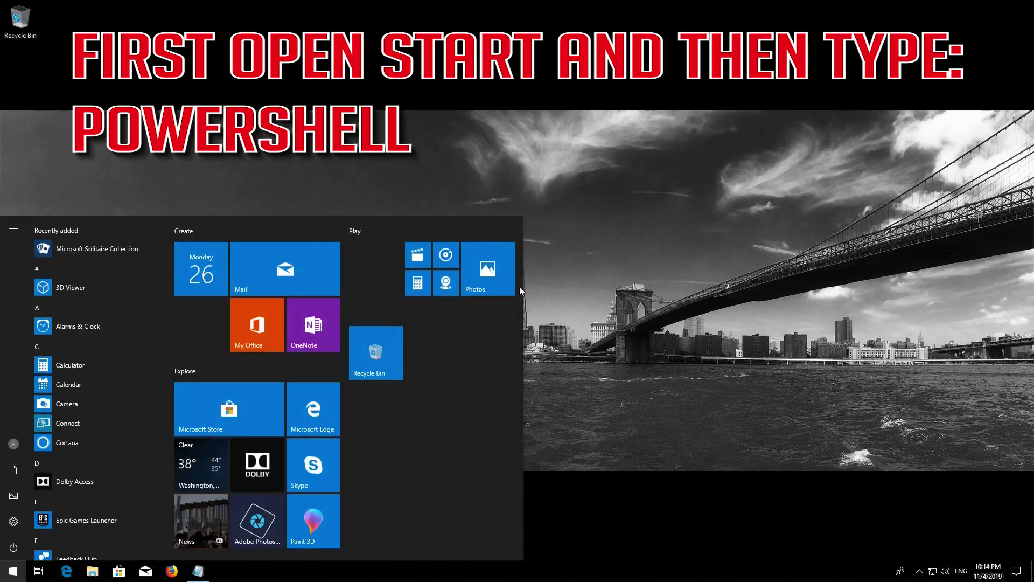
Step: Launch Windows PowerShell as administrator from a Start search, approving the UAC prompt
type("poweshell")
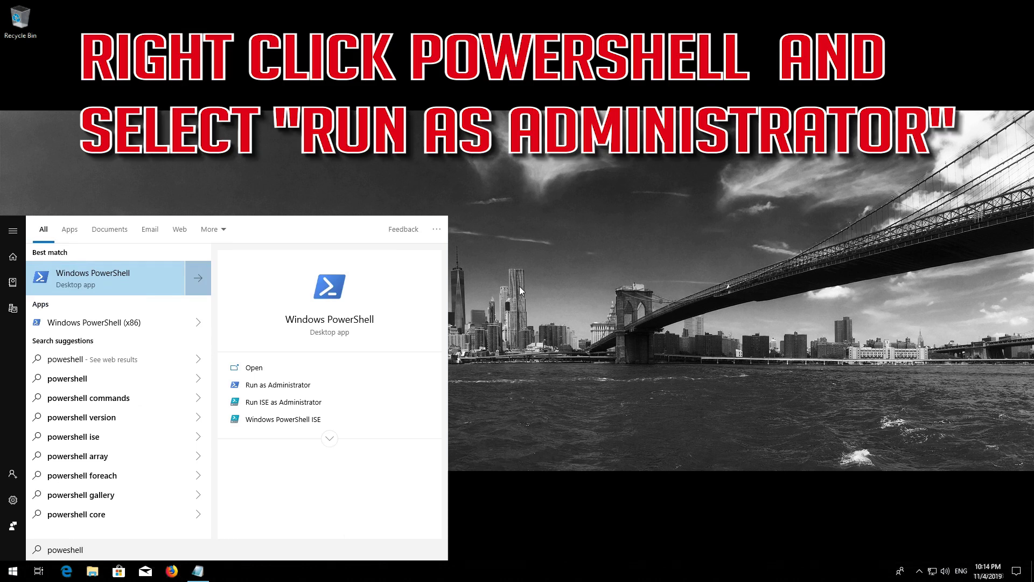
right_click(135, 274)
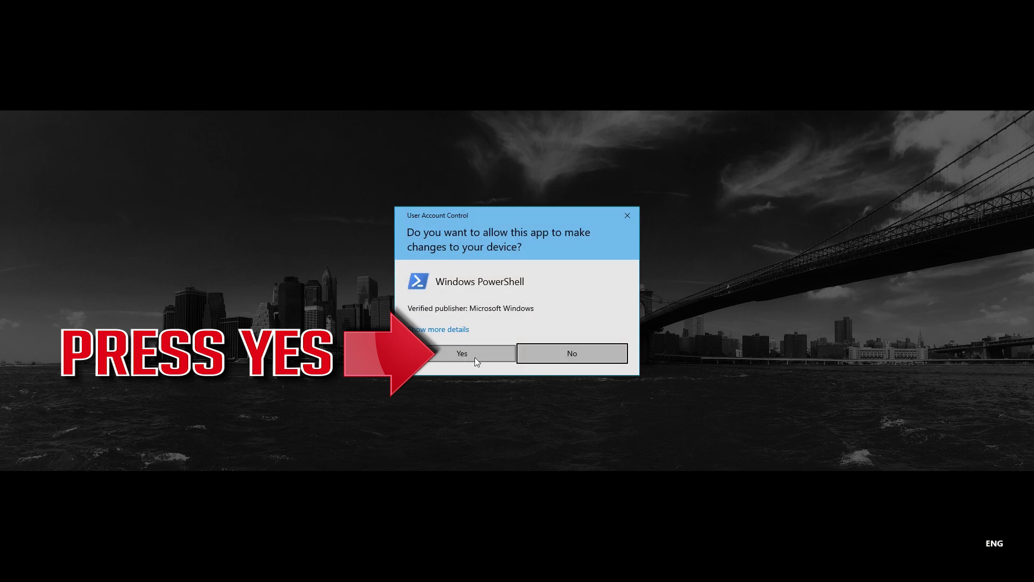
left_click(453, 357)
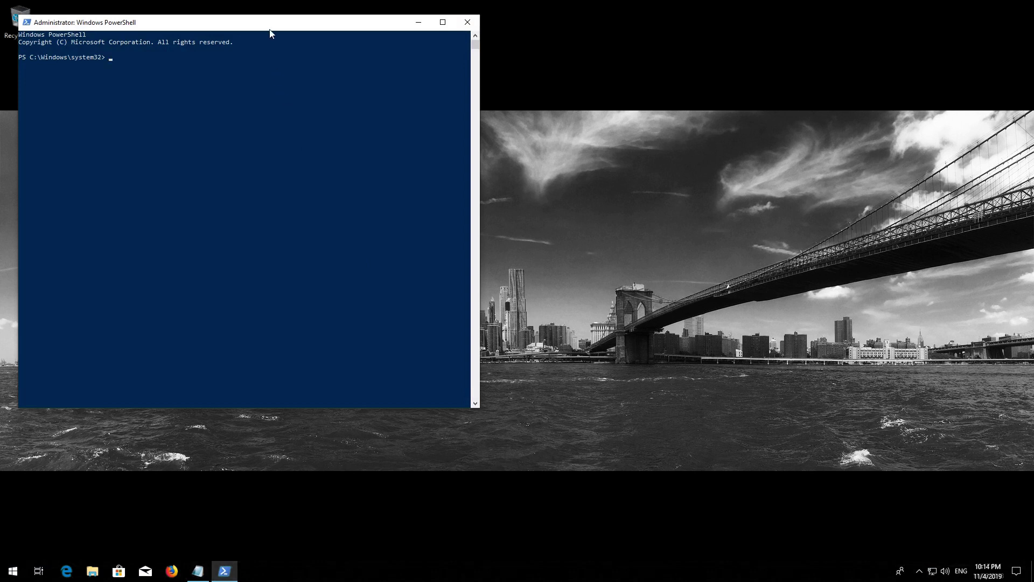
Step: Copy the Get-AppXPackage Microsoft.WindowsStore re-register command from Notepad, returning to PowerShell
left_click_drag(270, 33, 469, 55)
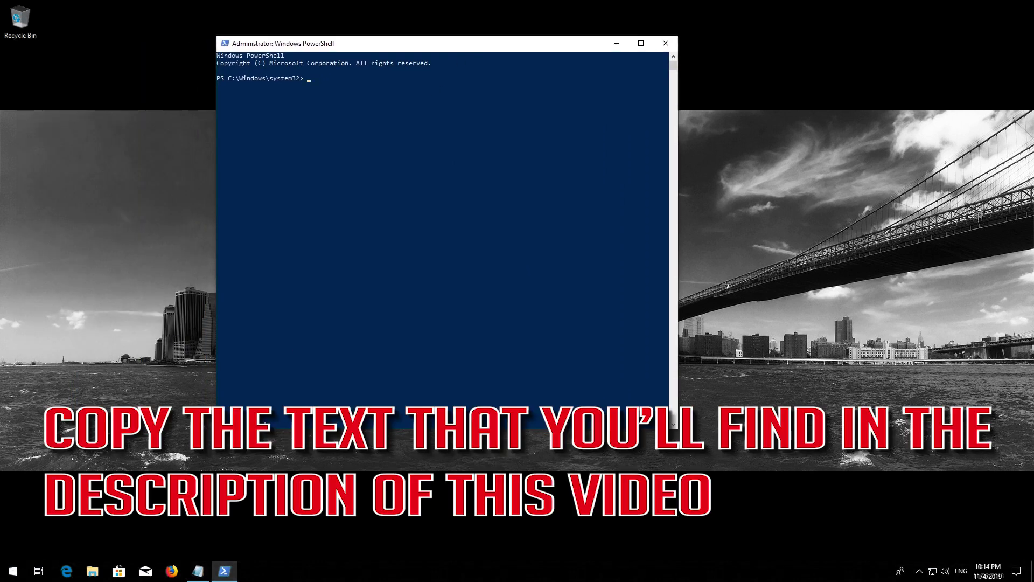
left_click(198, 570)
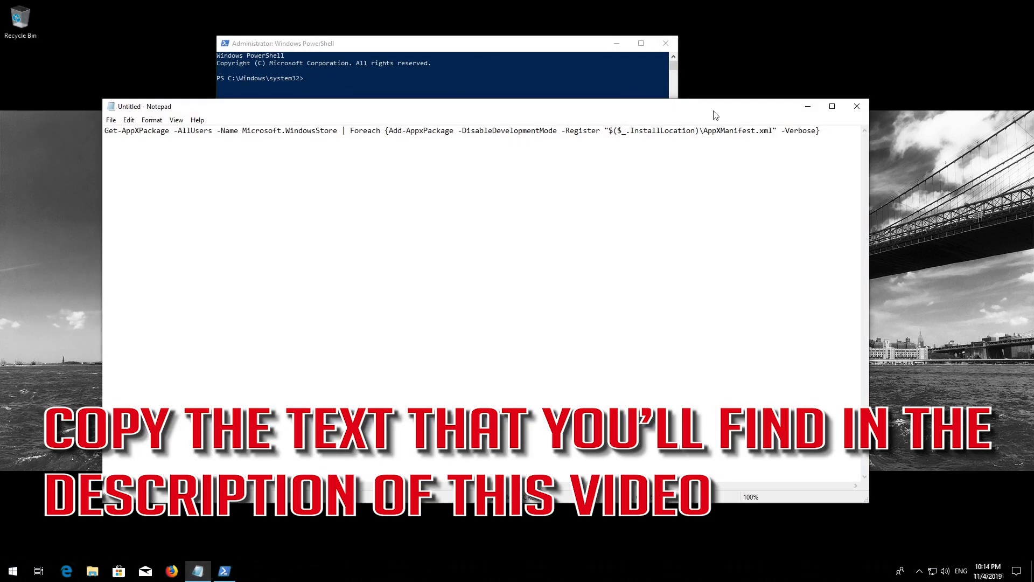
left_click_drag(819, 130, 69, 128)
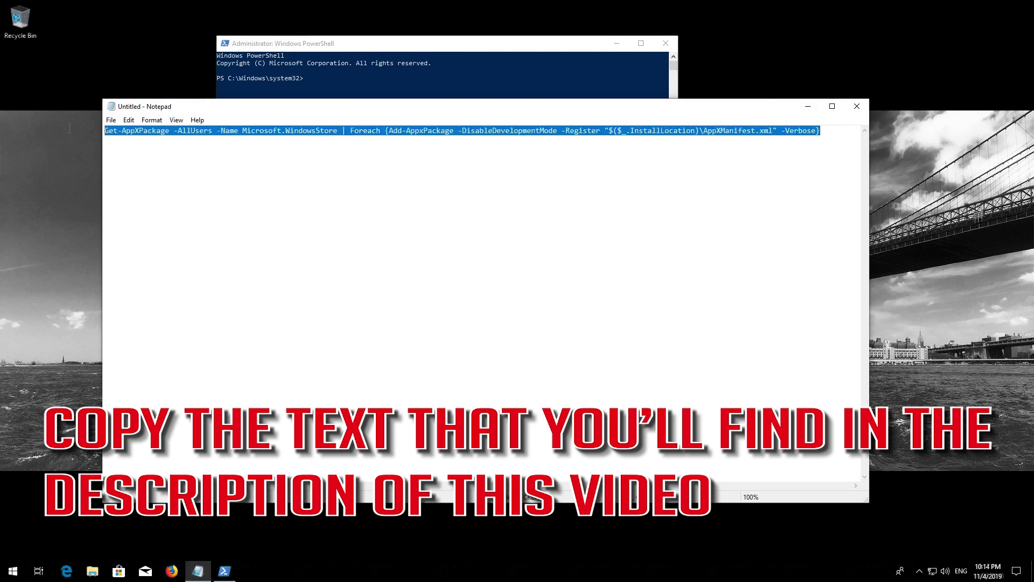
right_click(113, 130)
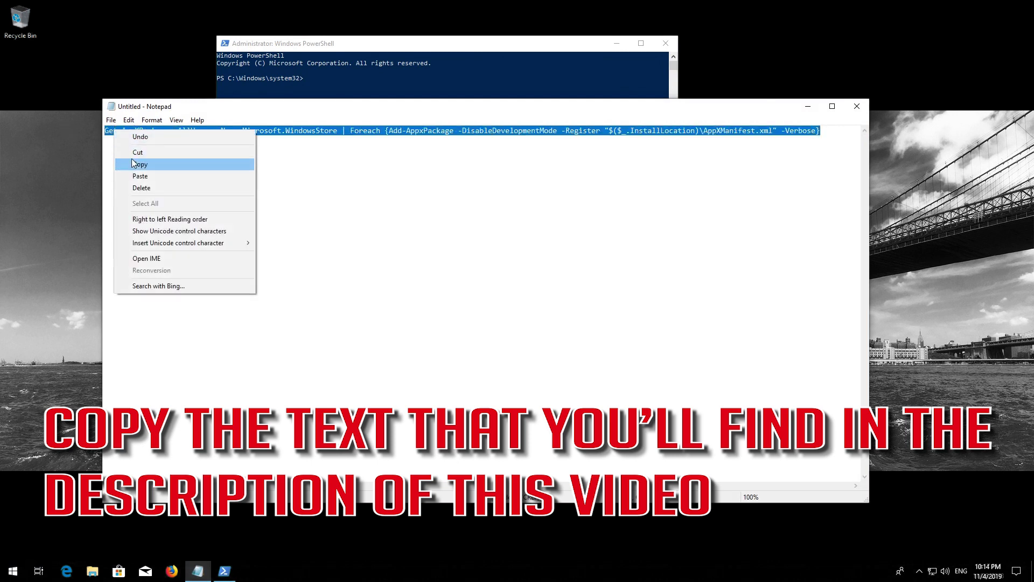
left_click(135, 164)
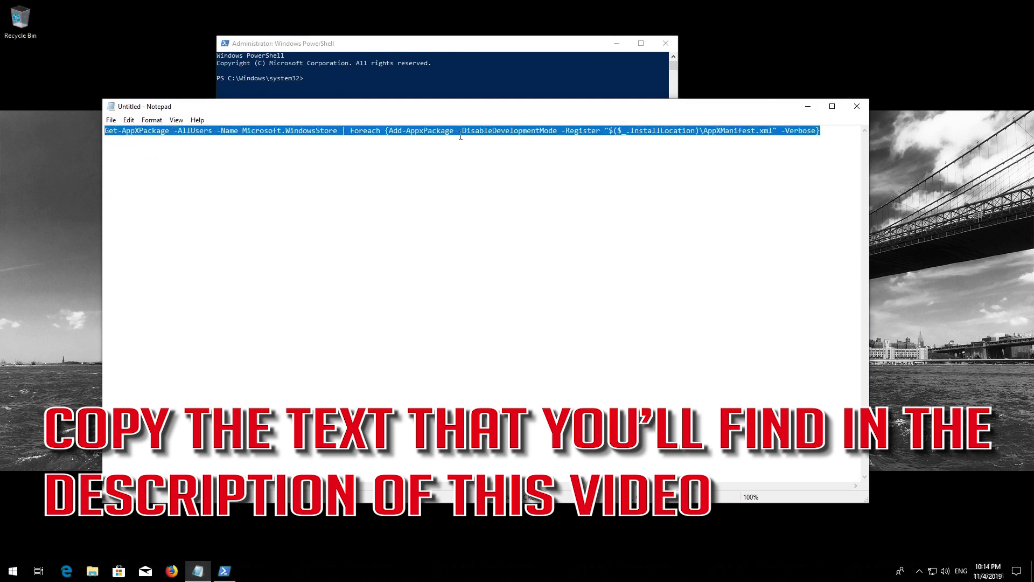
left_click(808, 106)
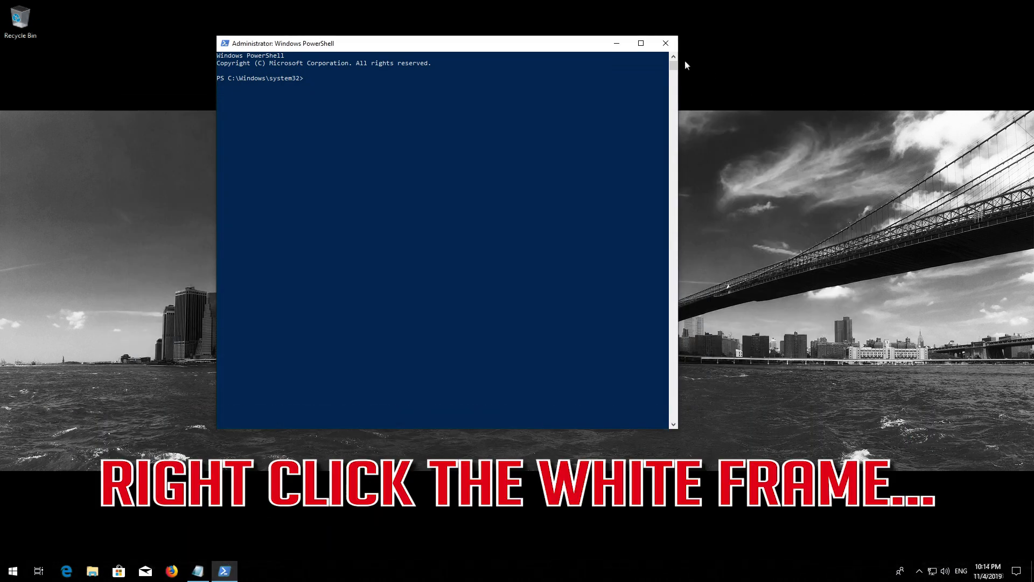
Step: Paste and run the Store re-registration command in PowerShell, then exit PowerShell
right_click(471, 43)
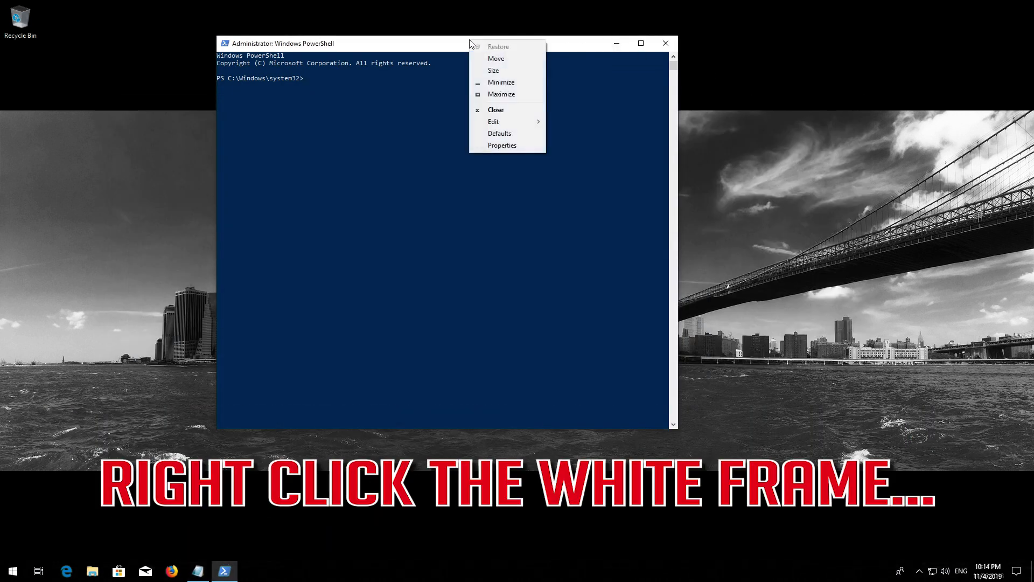
mouse_move(494, 123)
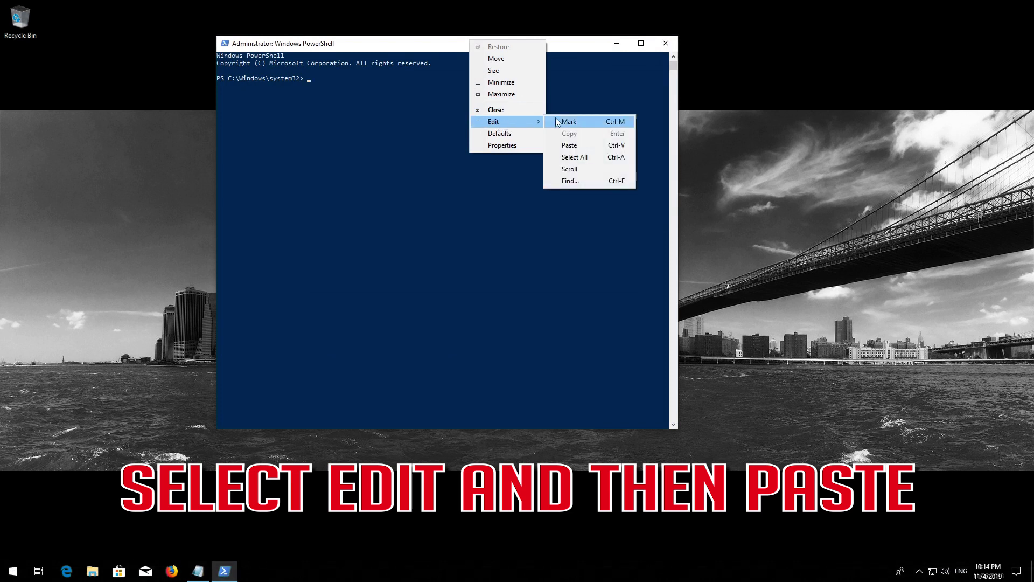
left_click(587, 144)
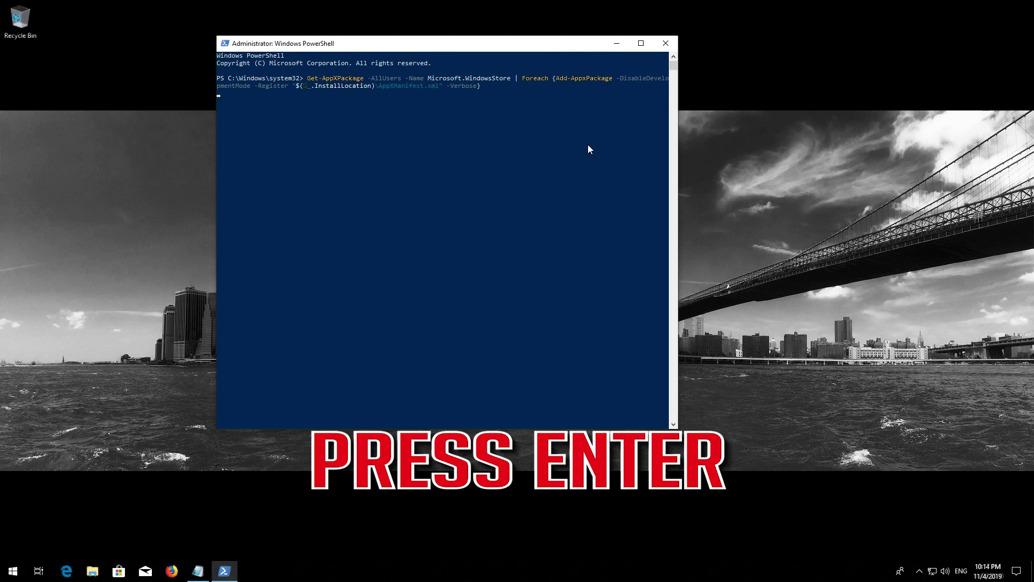
key("Return")
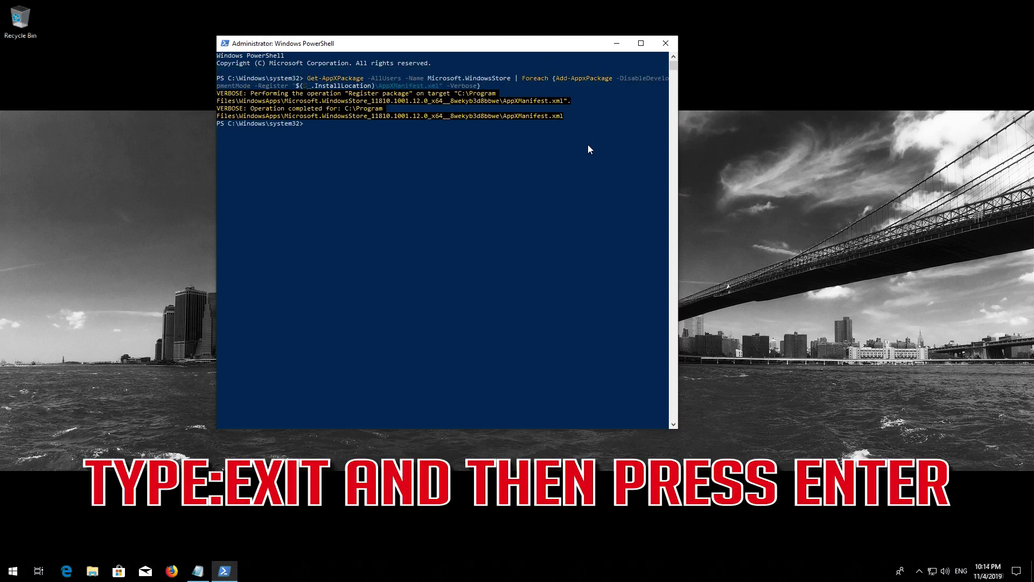
type("exit")
key("Return")
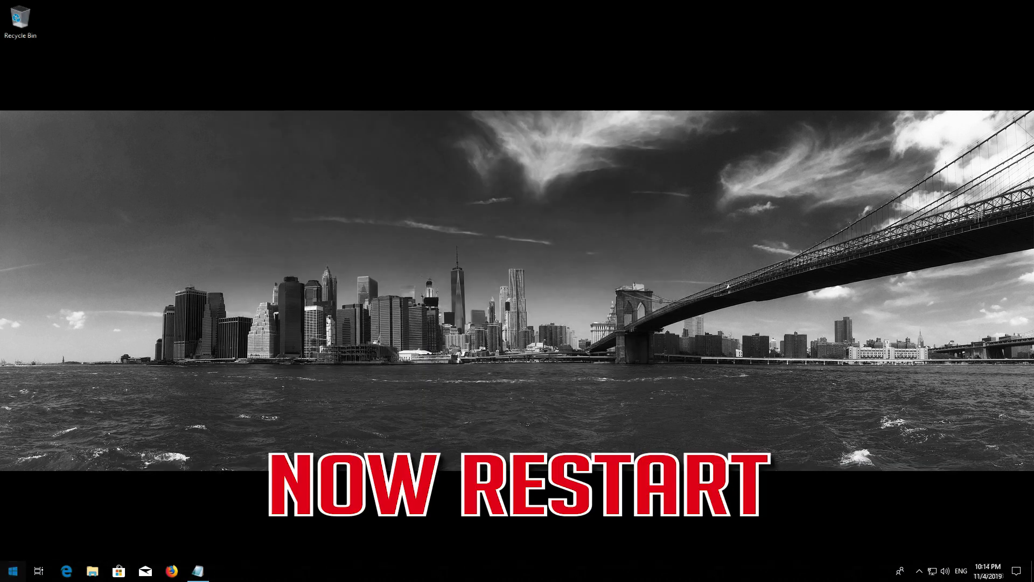
Step: Restart the PC, then open Microsoft Store from Start to confirm it launches
key("super")
left_click(7, 552)
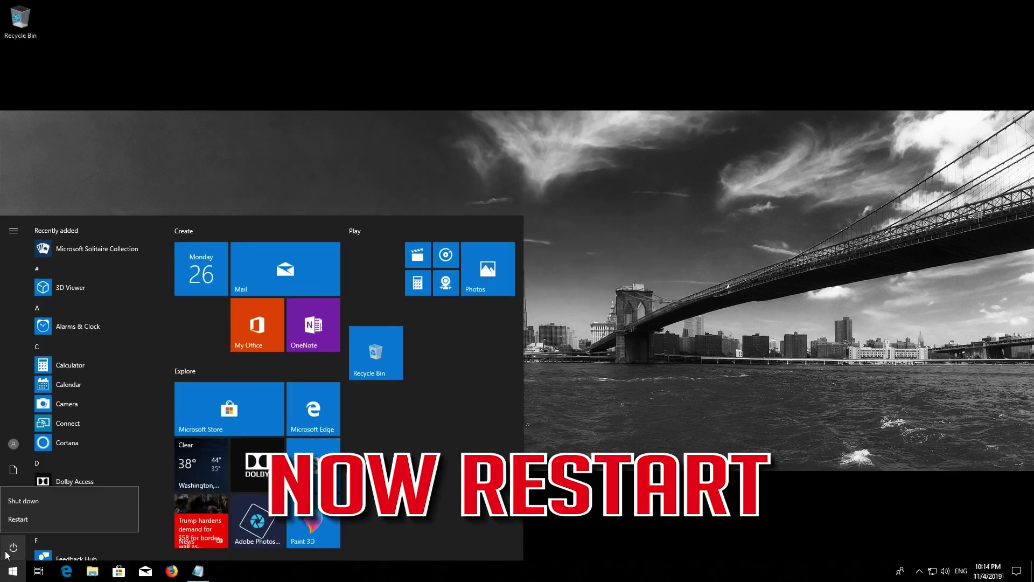
left_click(25, 520)
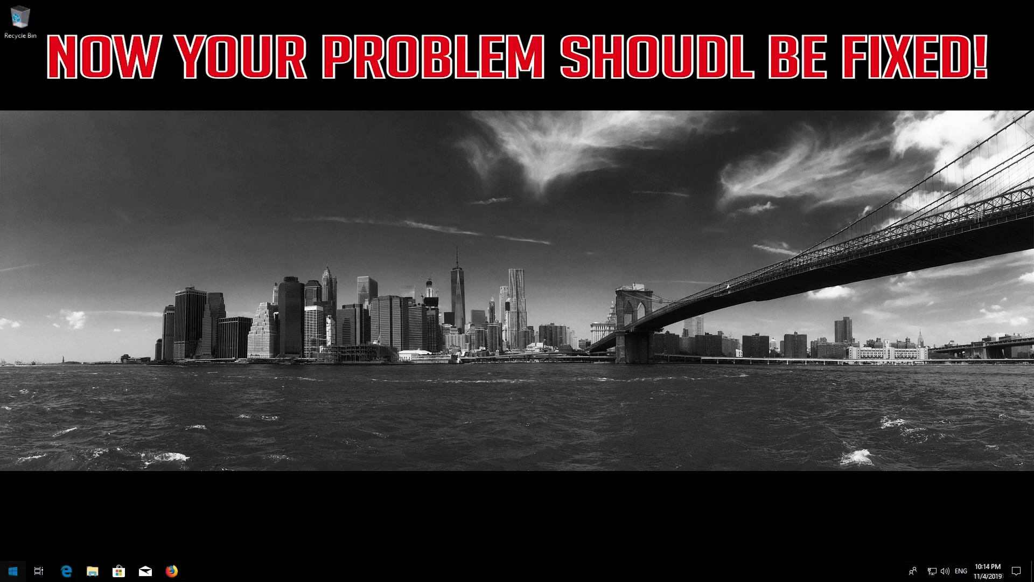
left_click(13, 571)
left_click(190, 424)
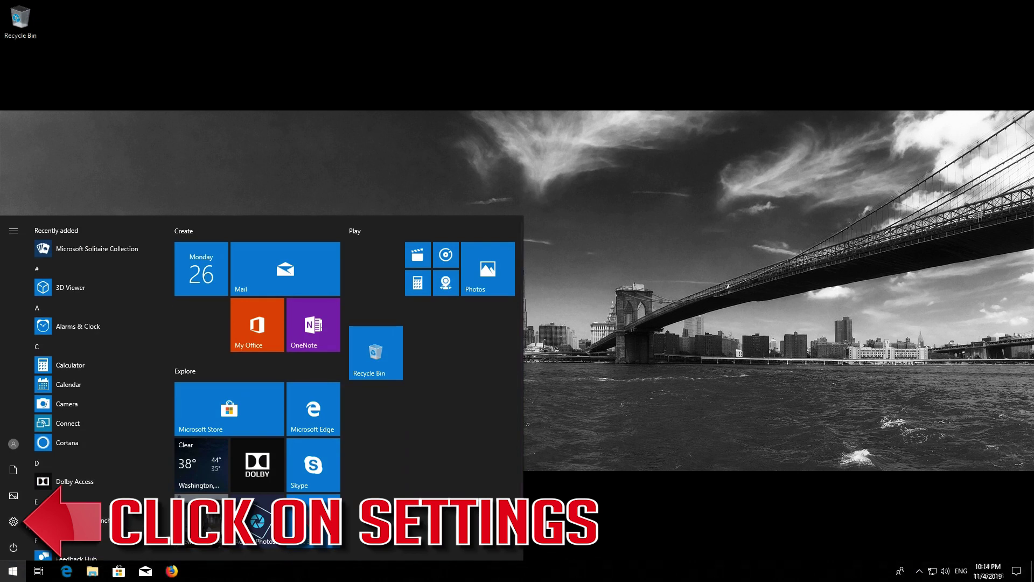
Step: Go to Settings > Apps and open Microsoft Store's Advanced options
left_click(14, 521)
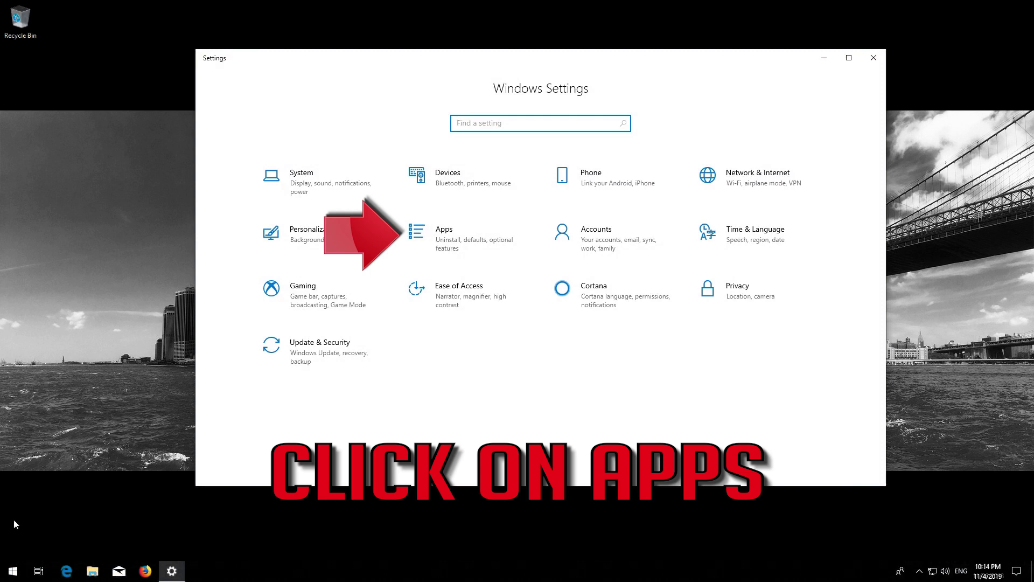
left_click(466, 240)
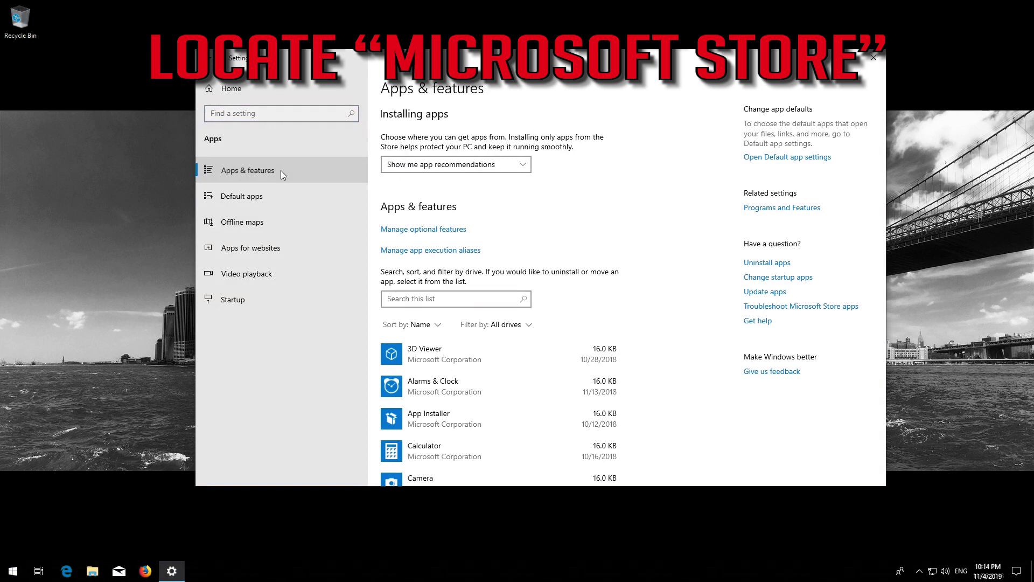
scroll(428, 244, "down", 10)
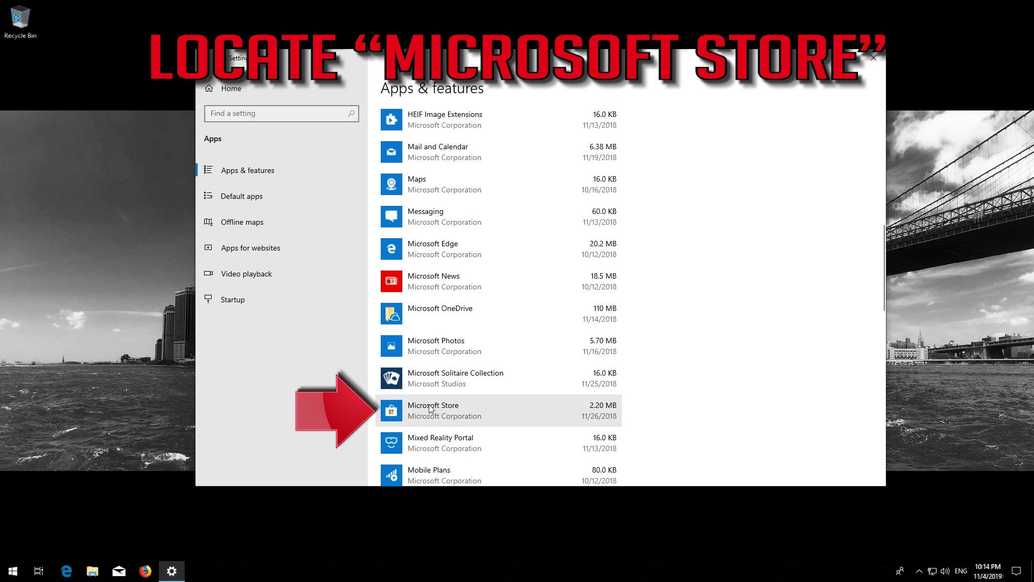
left_click(508, 407)
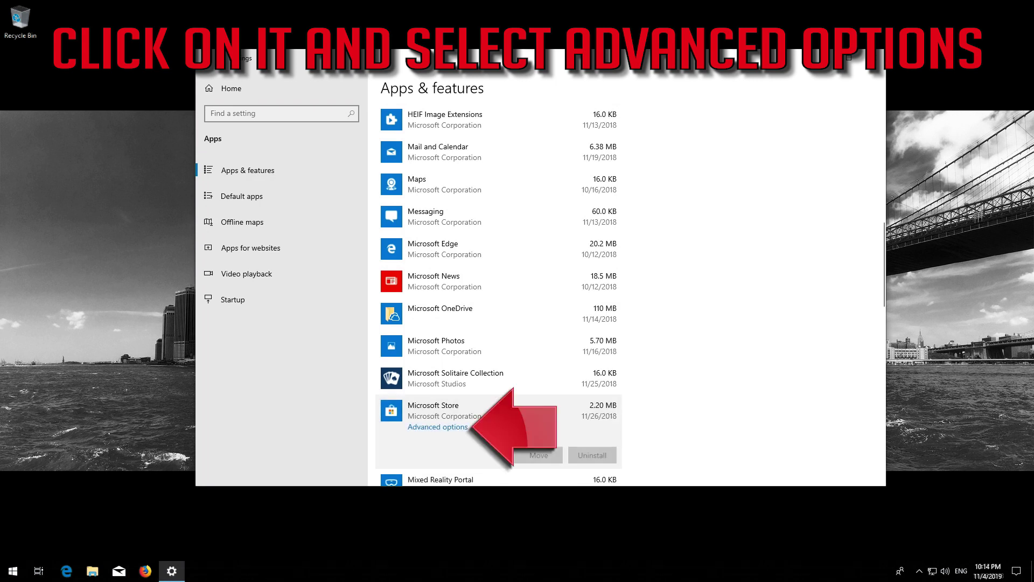
left_click(423, 430)
Step: Reset the Microsoft Store app from its advanced options, confirming the data wipe
left_click(435, 427)
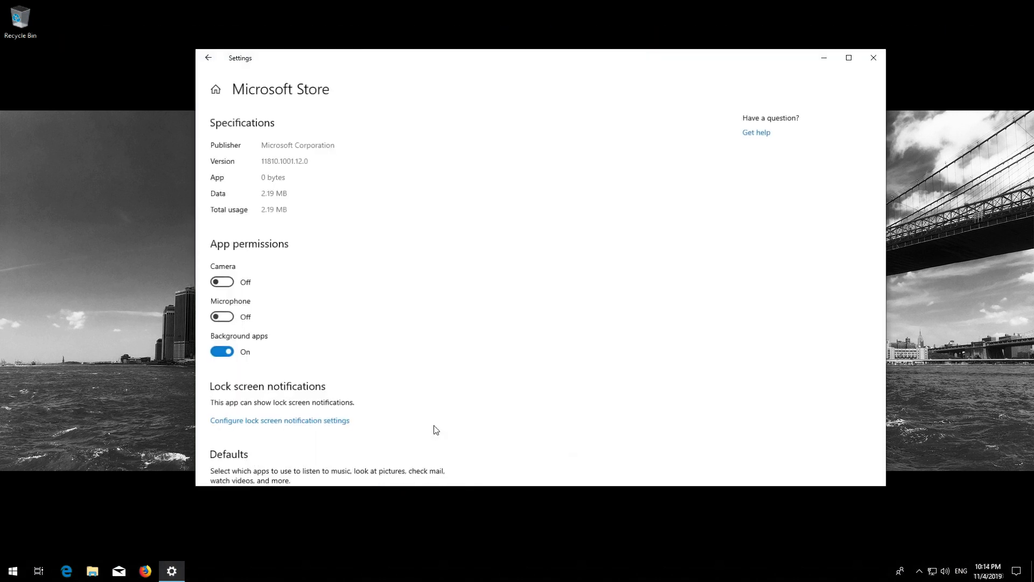
scroll(427, 391, "down", 1)
scroll(427, 391, "down", 5)
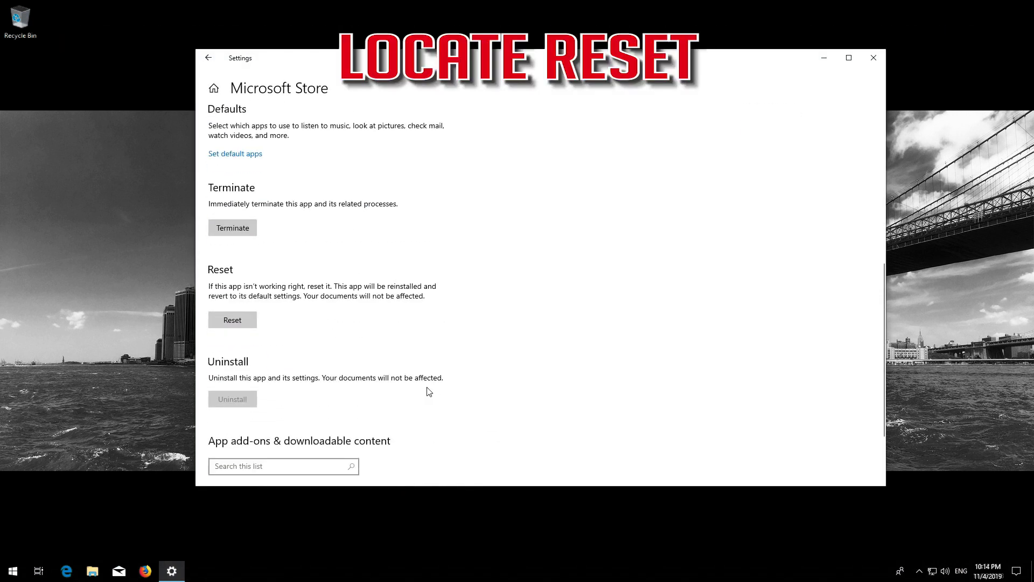
scroll(429, 391, "down", 1)
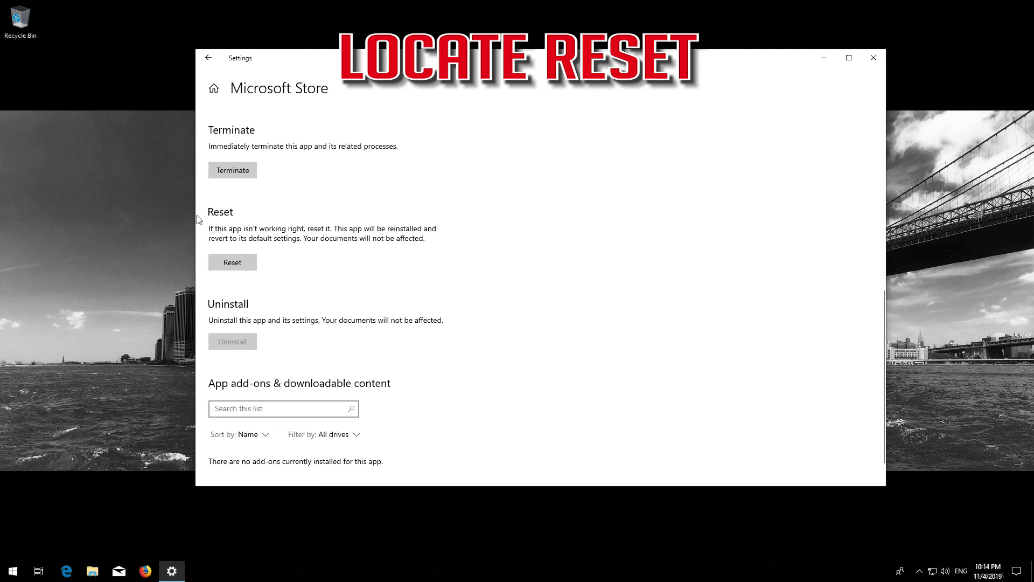
left_click(224, 261)
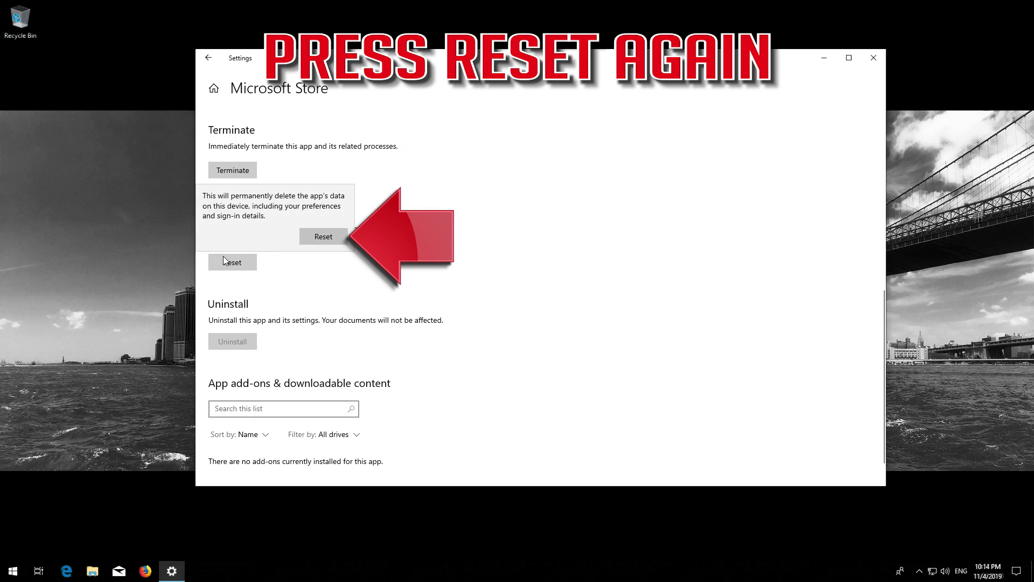
left_click(323, 237)
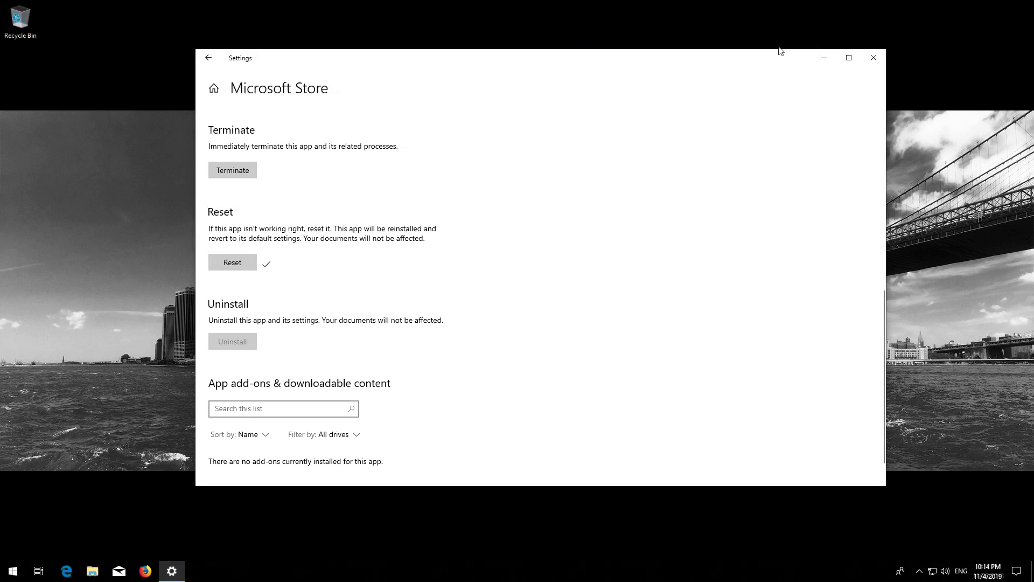
Step: Close Settings and launch the reset Microsoft Store from the Start menu
key("alt+F4")
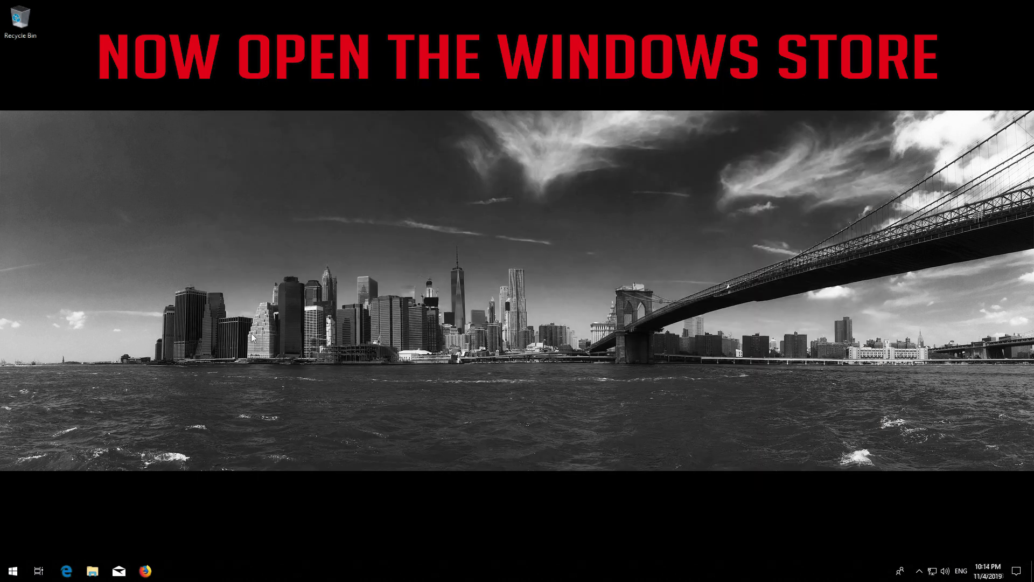
left_click(7, 572)
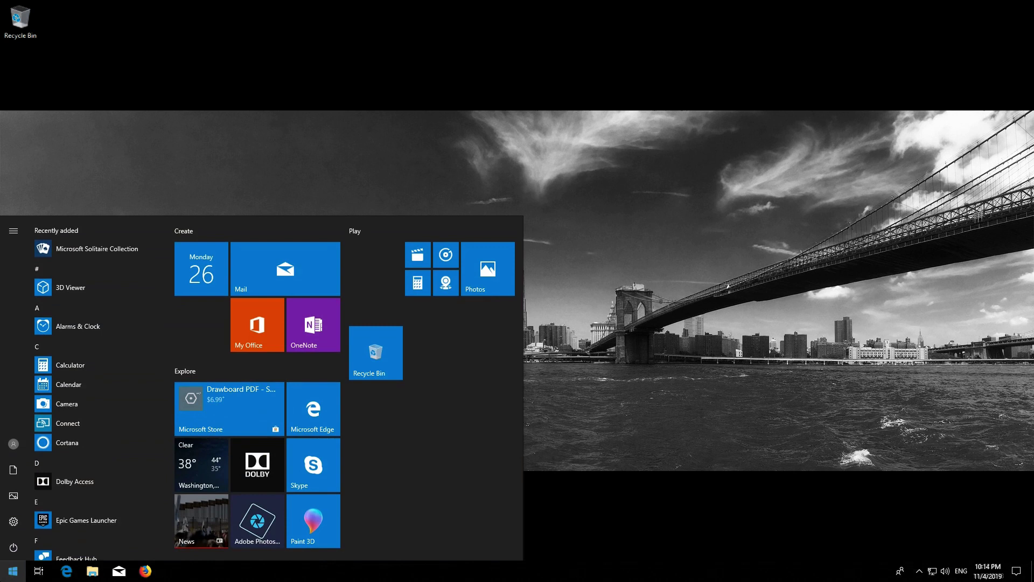
left_click(230, 393)
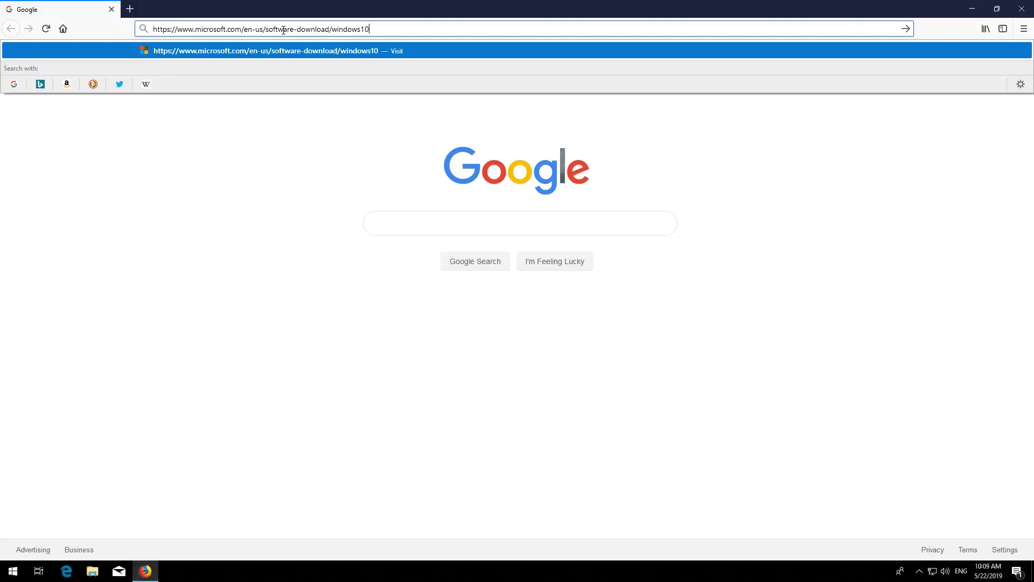
Step: Download MediaCreationTool1903.exe from microsoft.com/en-us/software-download/windows10, then close Firefox
key("Return")
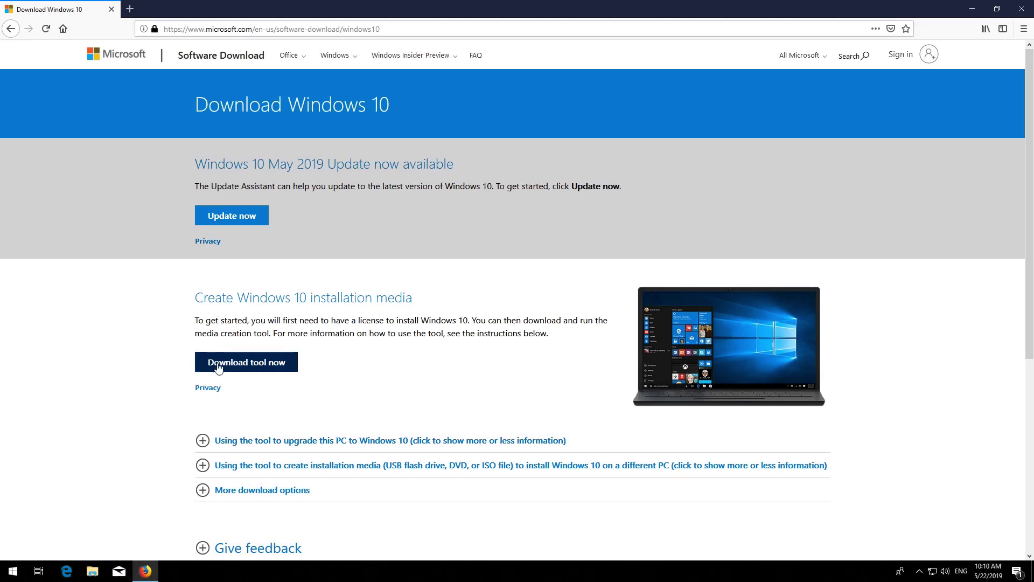
left_click(254, 367)
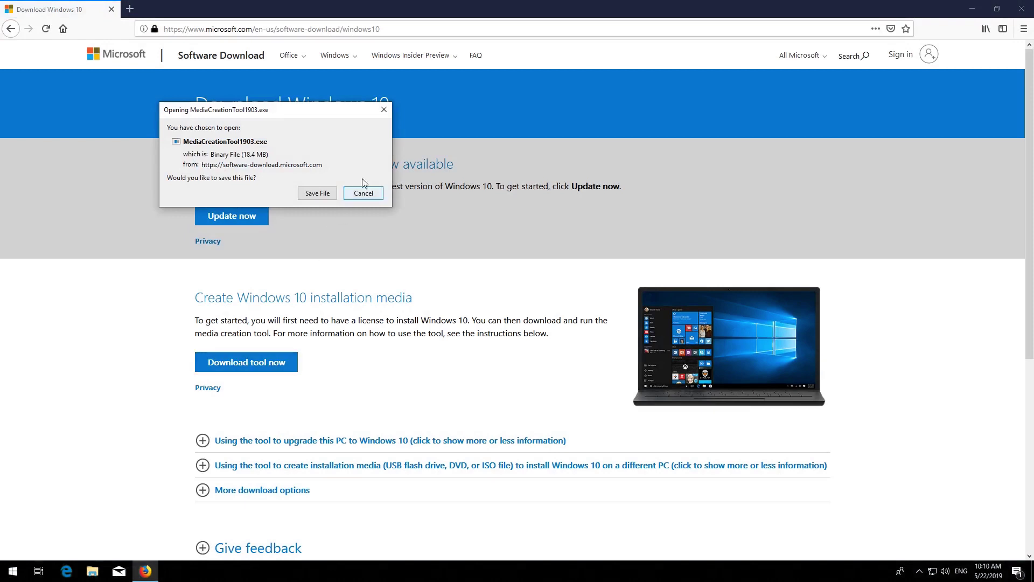
left_click(317, 193)
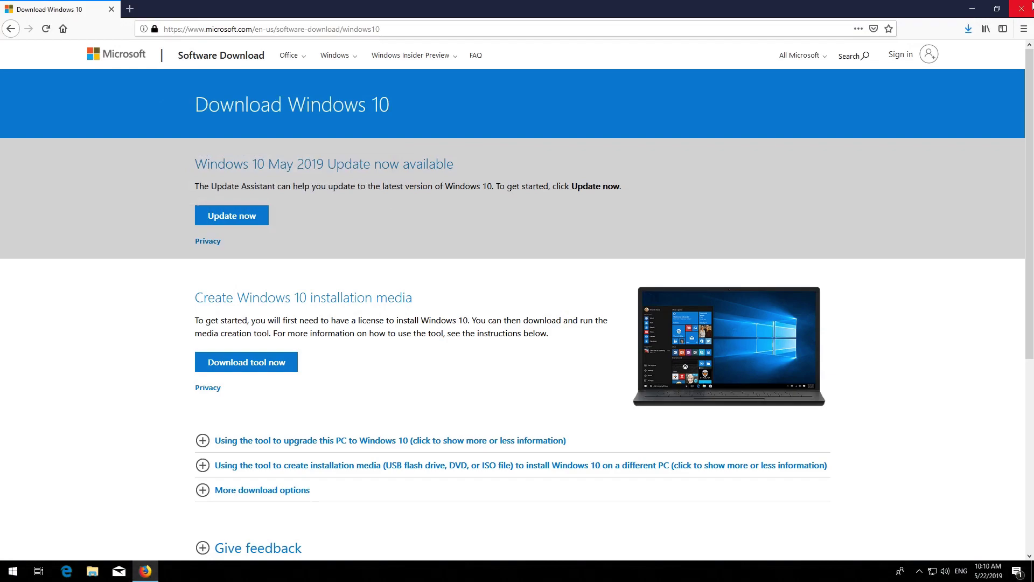
left_click(1032, 4)
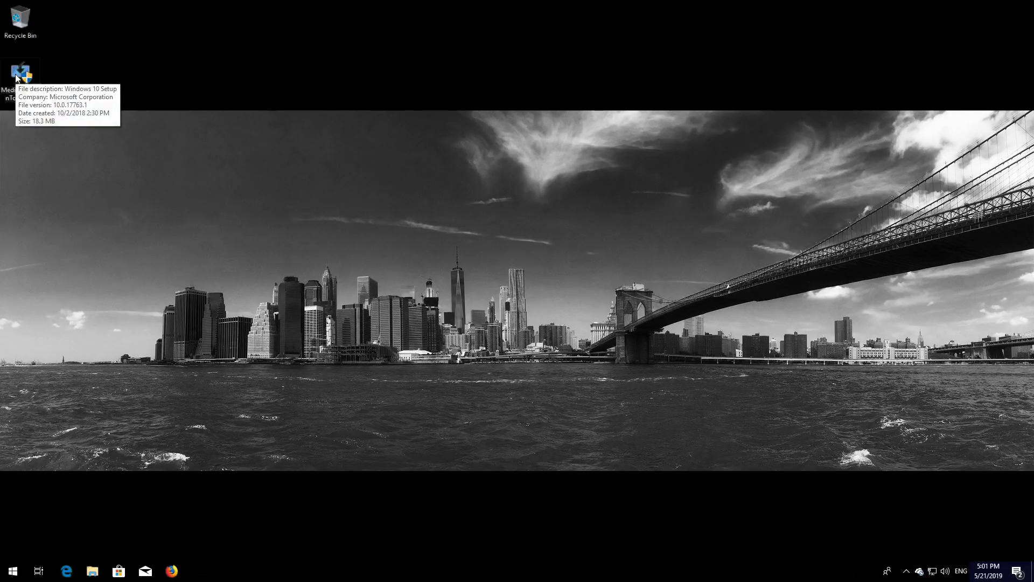
Step: Launch the downloaded MediaCreationTool, approve it in User Account Control, and accept its licence terms
double_click(17, 76)
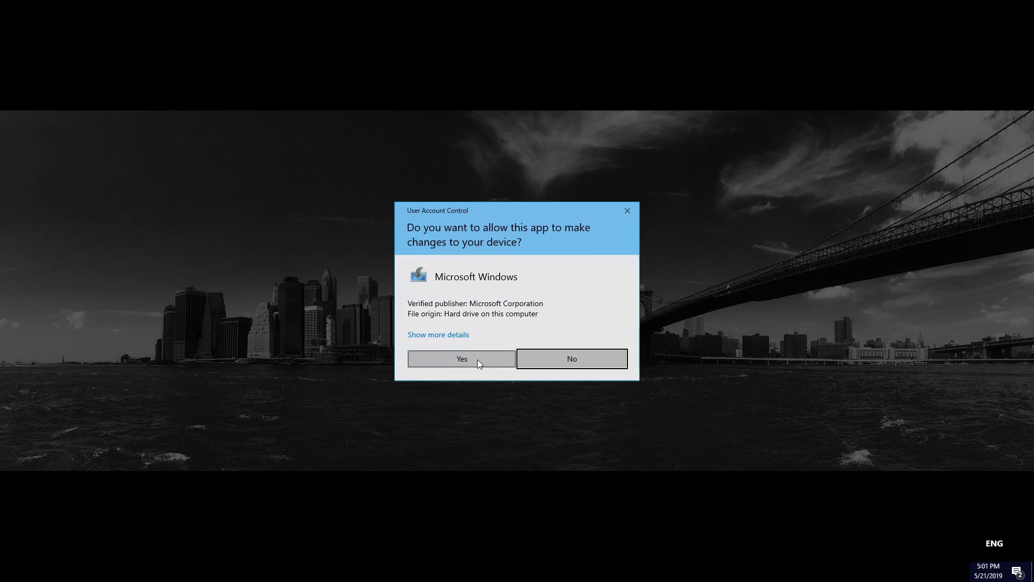
left_click(461, 363)
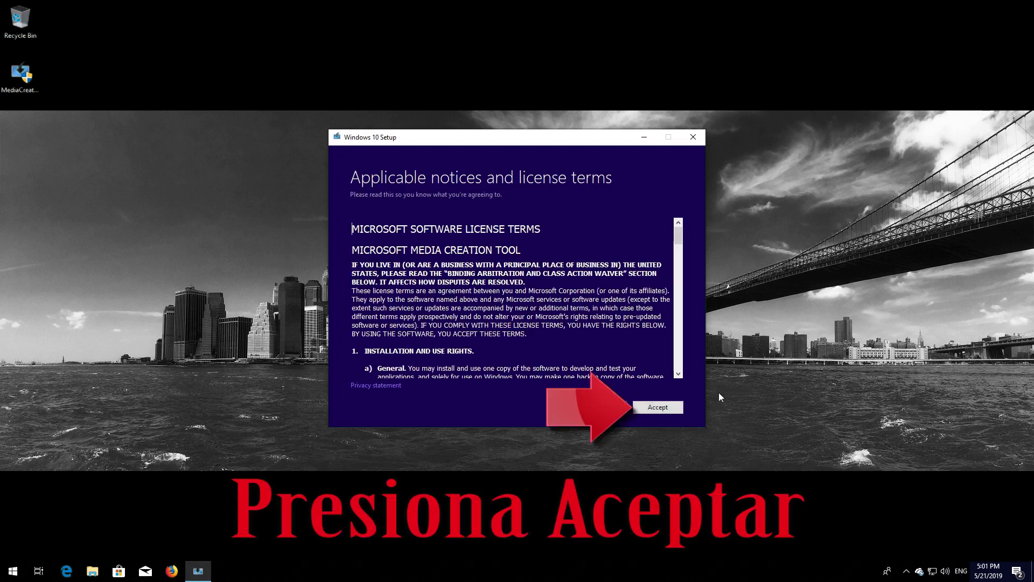
left_click(656, 409)
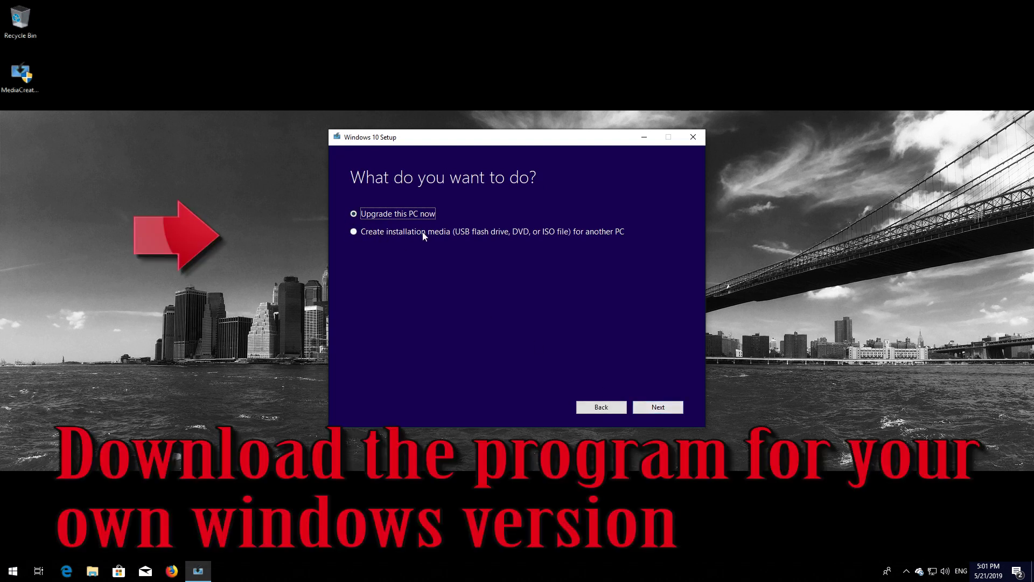
Step: Create installation media for another PC with the recommended language, edition and architecture, as an ISO file
left_click(355, 232)
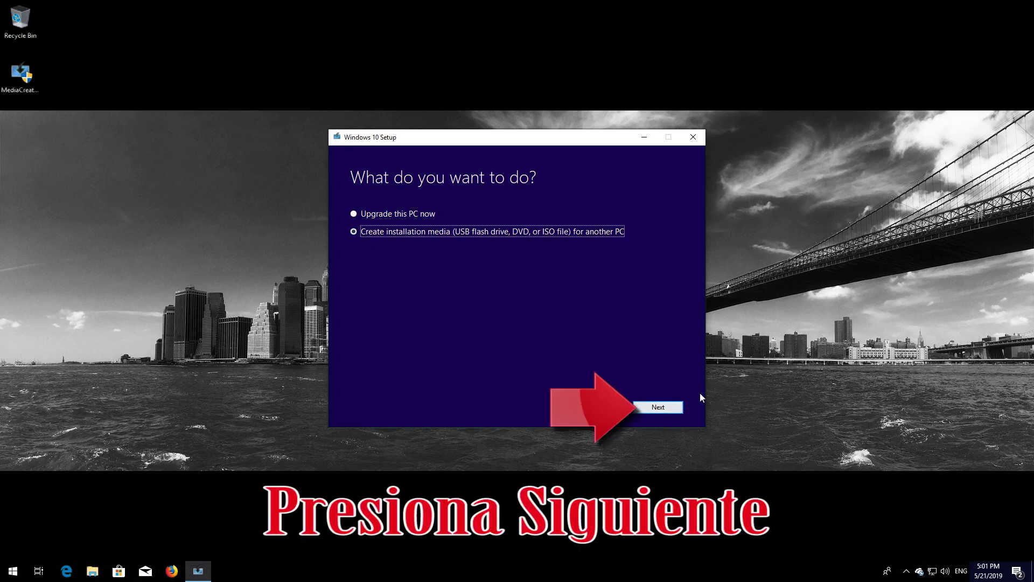
left_click(655, 412)
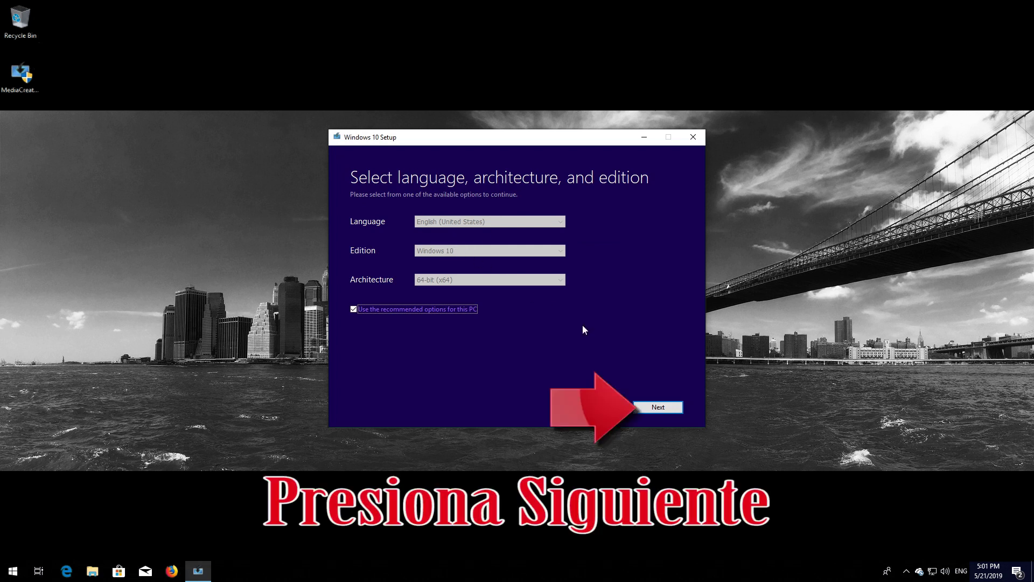
left_click(679, 407)
left_click(658, 408)
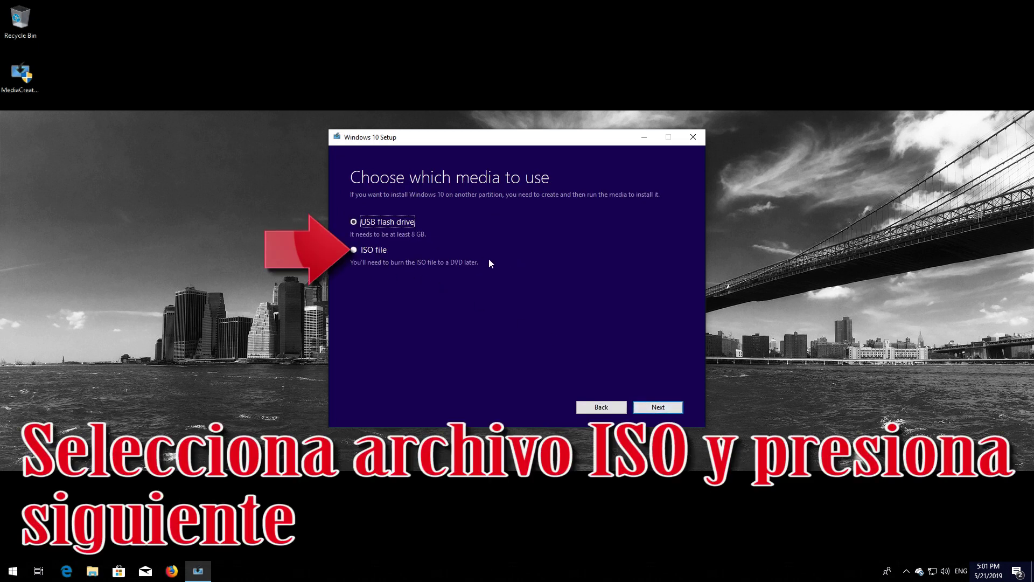
left_click(361, 251)
Step: Save the ISO to the Desktop as Windows10.iso and let the download finish
left_click(668, 412)
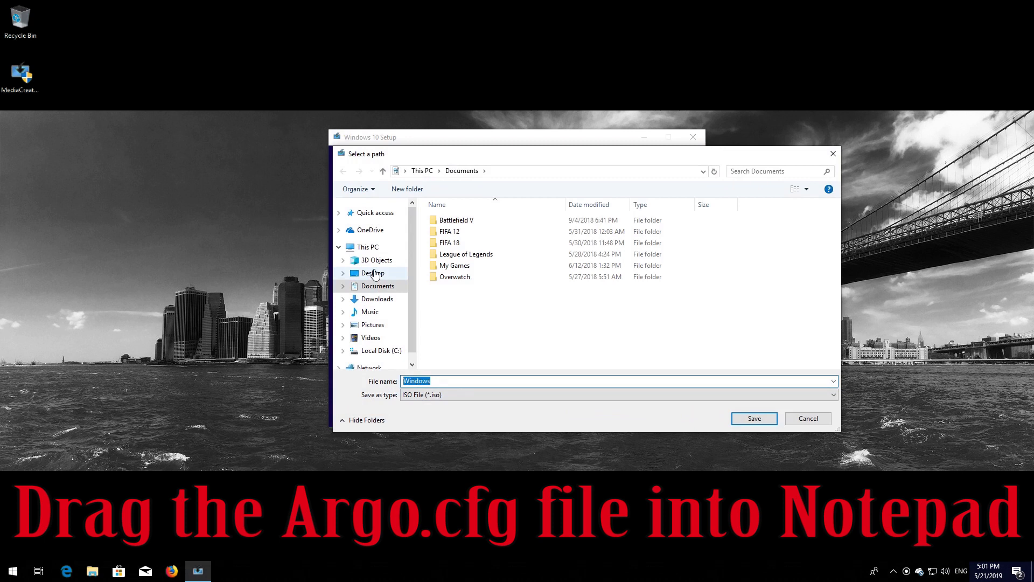
left_click(375, 274)
left_click(444, 381)
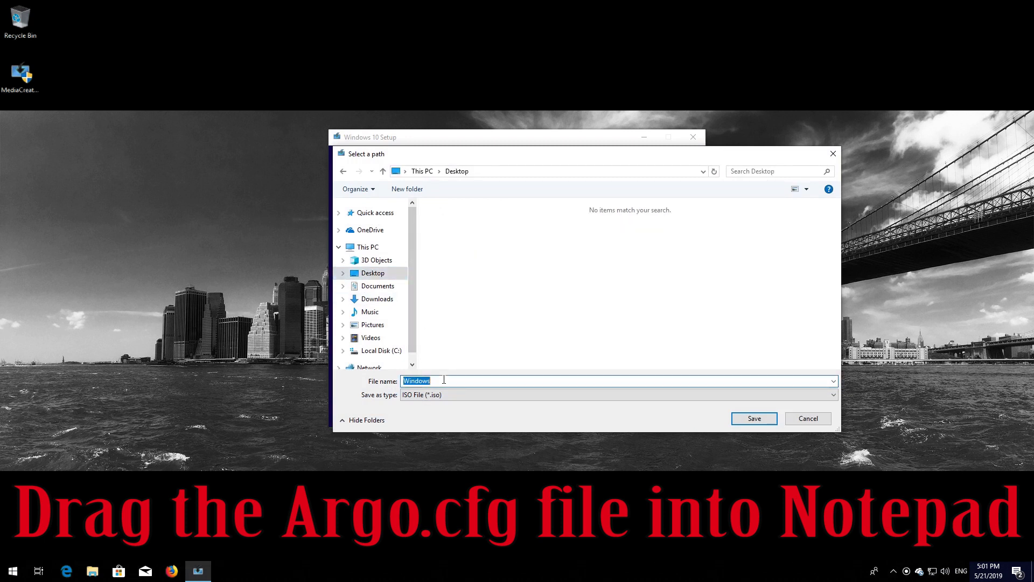
left_click(444, 380)
type("10")
left_click(754, 419)
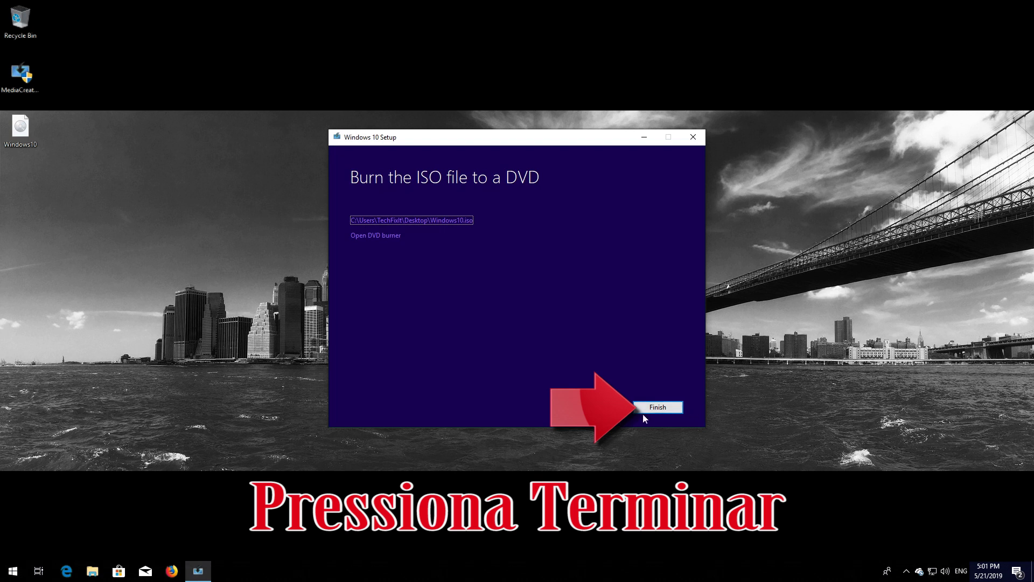
Step: Close the Media Creation Tool, open the Windows 1903 disc image, and run its setup with approval
left_click(672, 412)
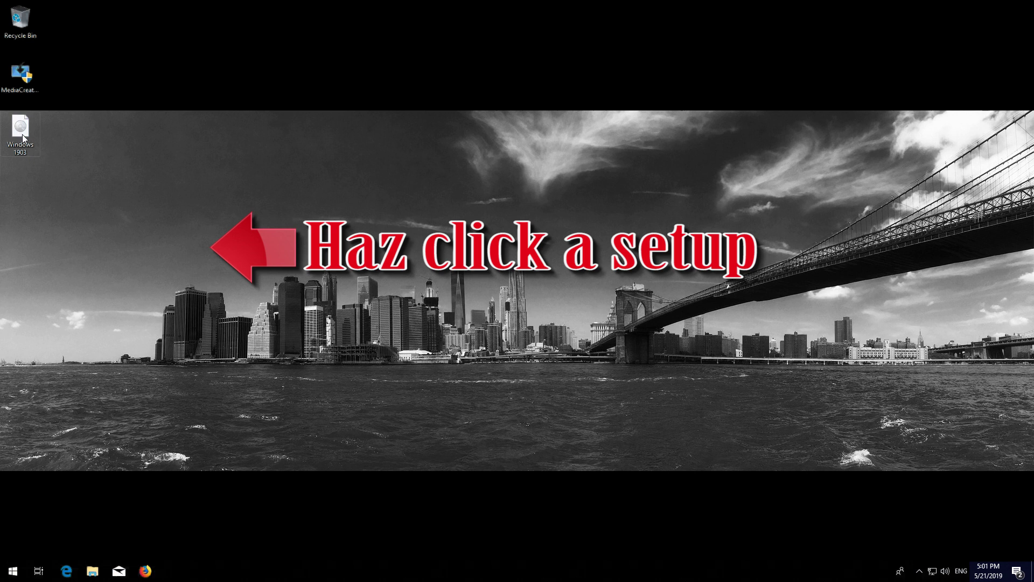
double_click(22, 134)
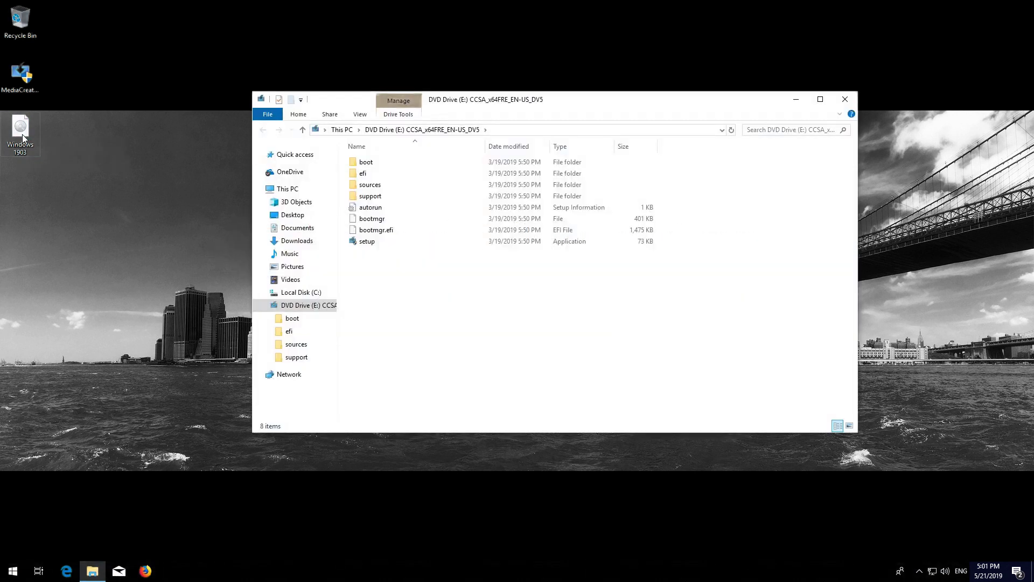
left_click(365, 243)
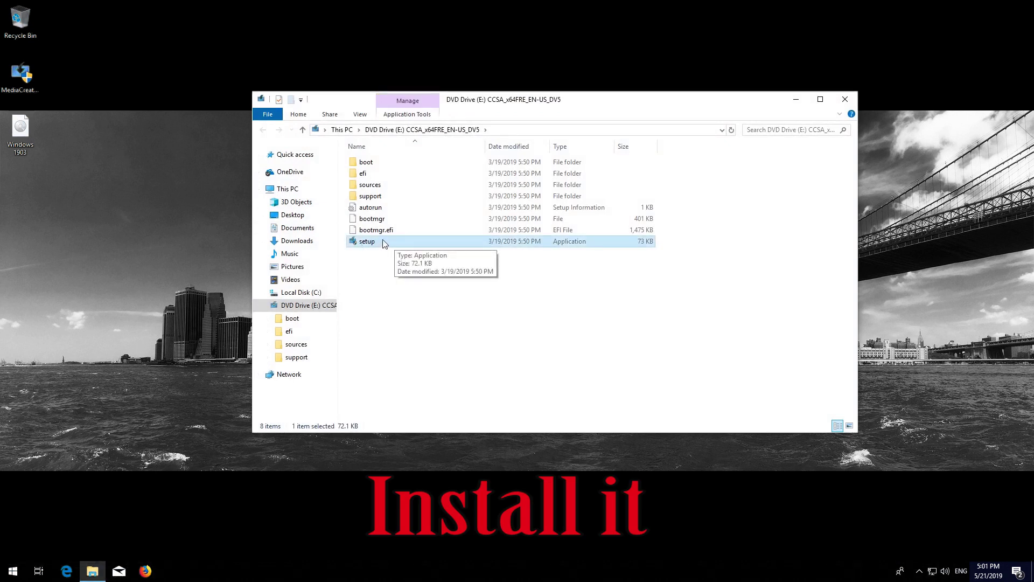
double_click(386, 243)
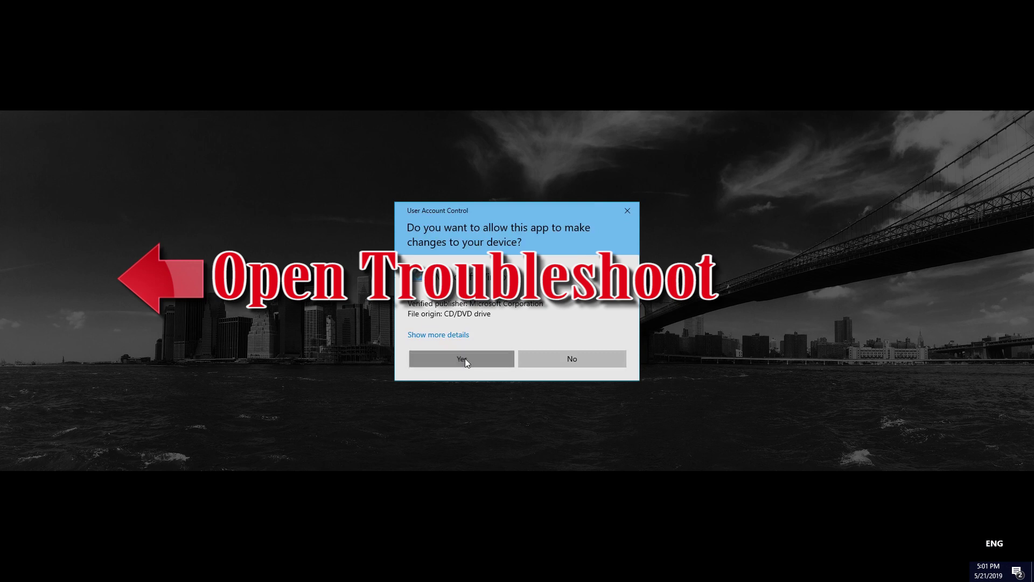
left_click(465, 359)
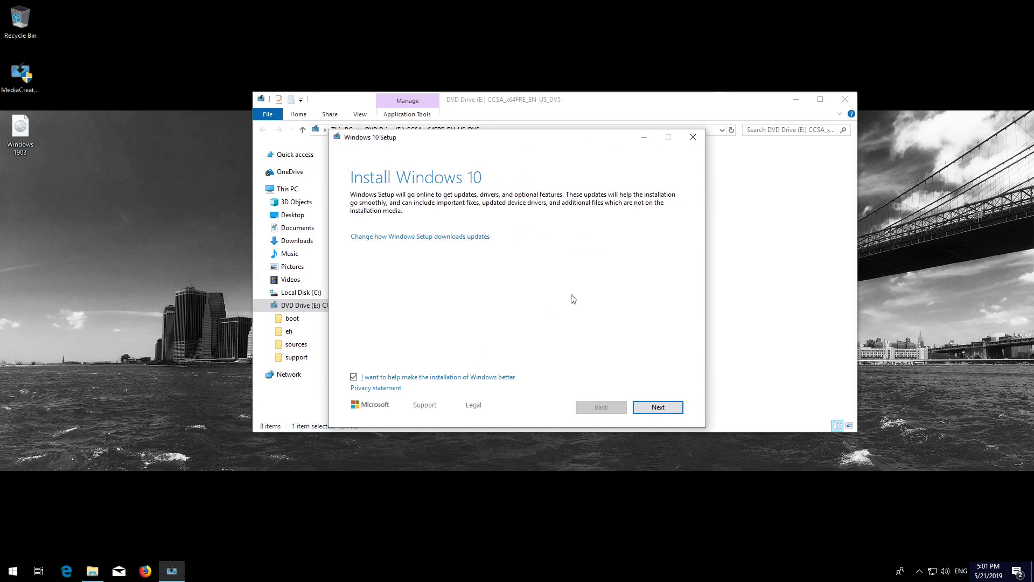
Step: Start the Windows 10 Pro in-place install keeping files and apps, with installation improvement data turned off
left_click(845, 100)
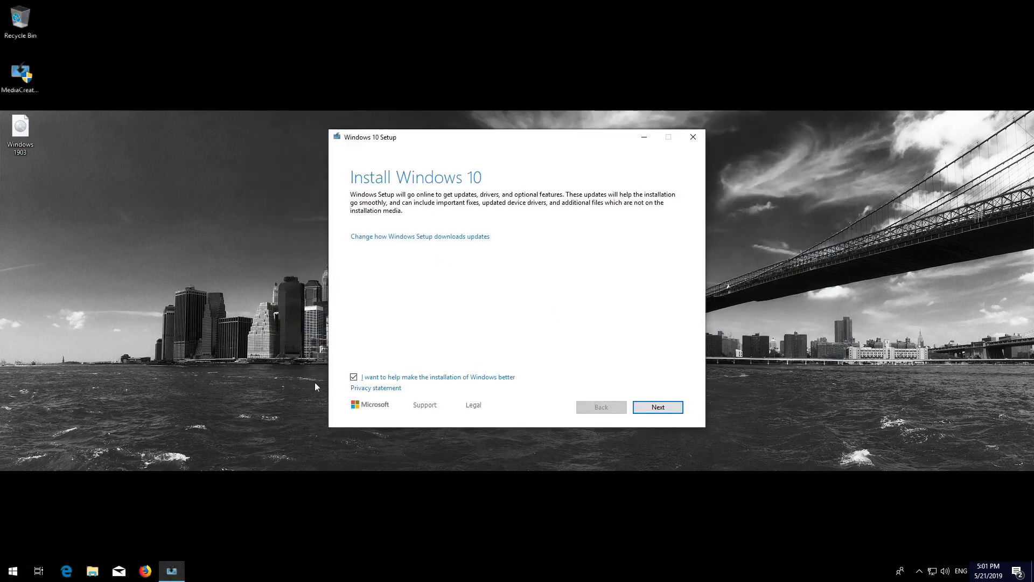
left_click(354, 377)
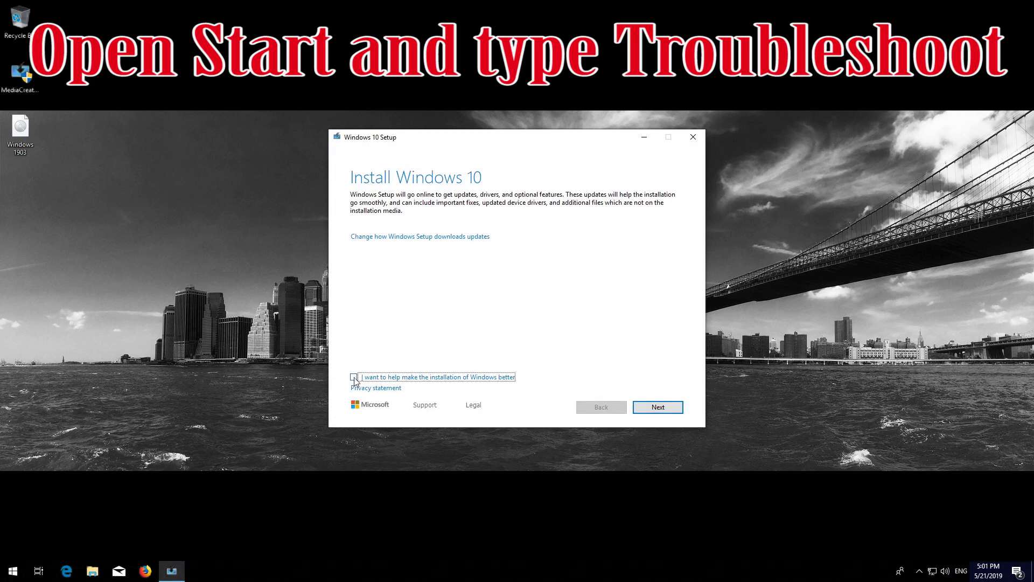
left_click(666, 413)
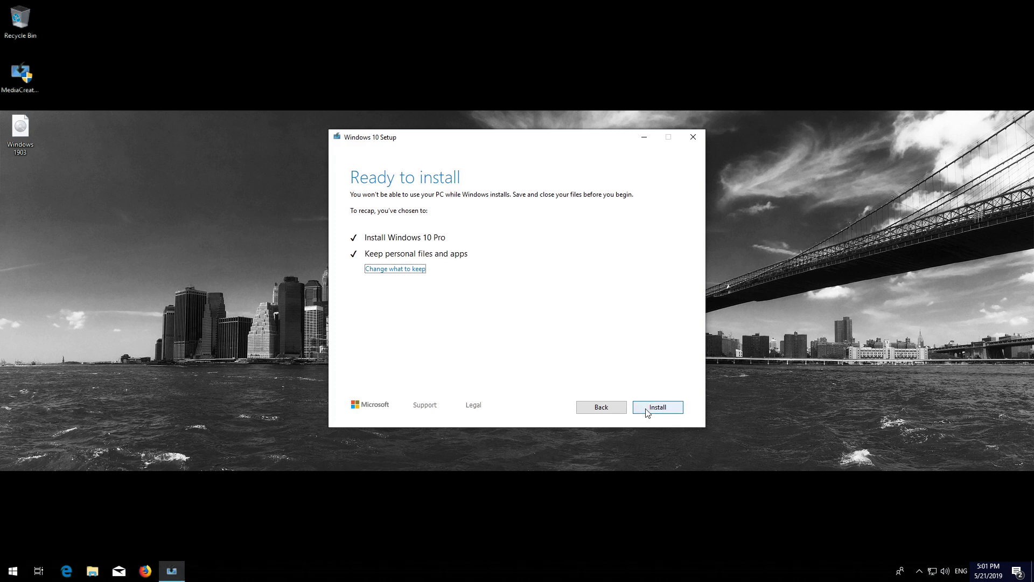
left_click(646, 412)
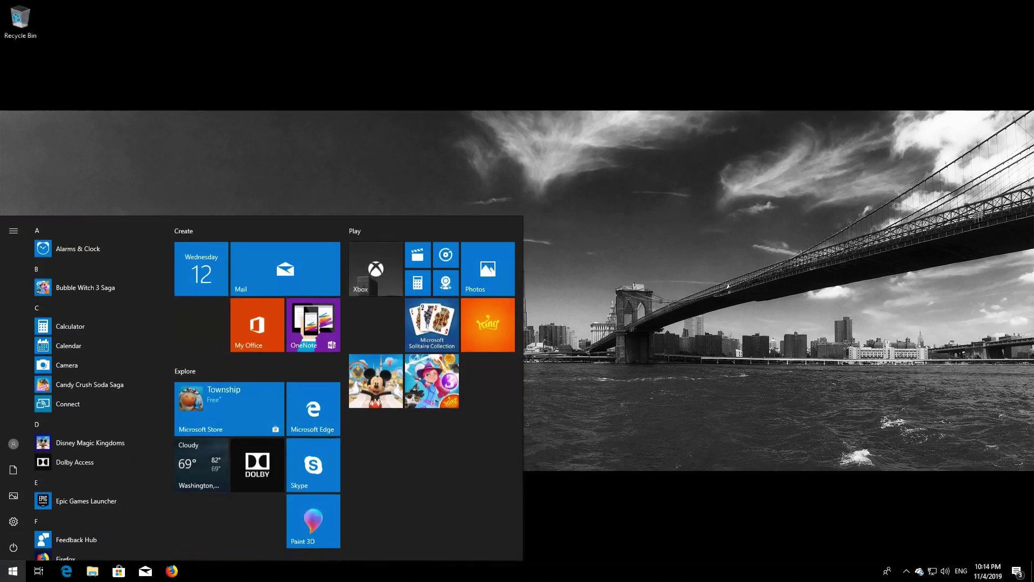
Step: Search 'recovery options' and restart into Advanced startup from the Recovery settings page
type("recove")
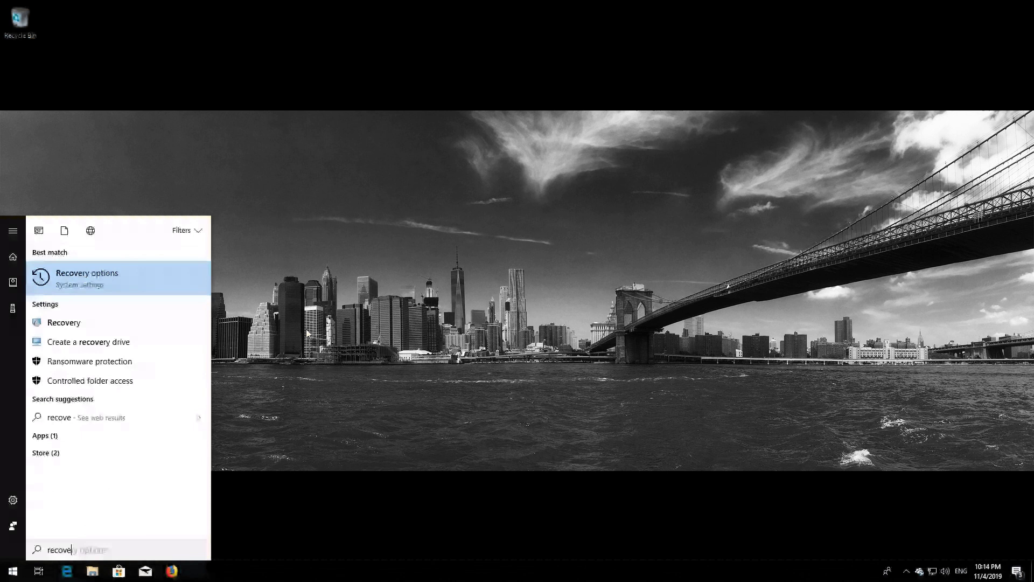
type("ry options")
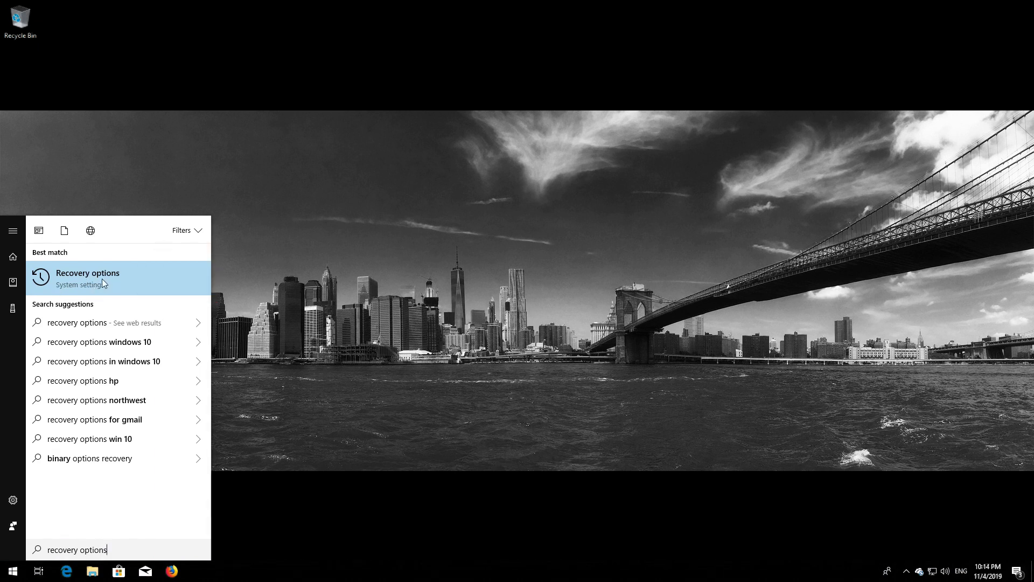
left_click(102, 281)
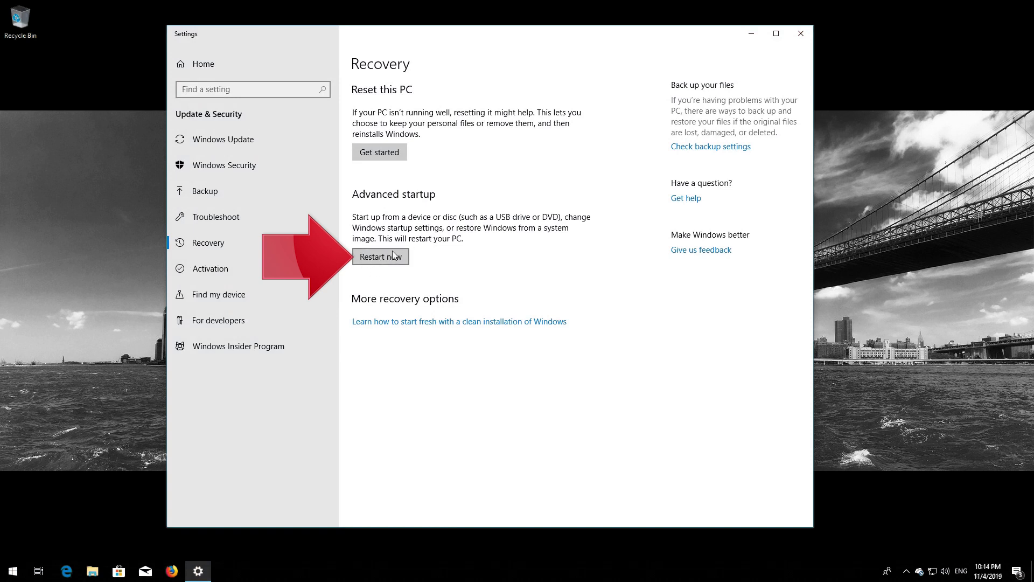
left_click(364, 263)
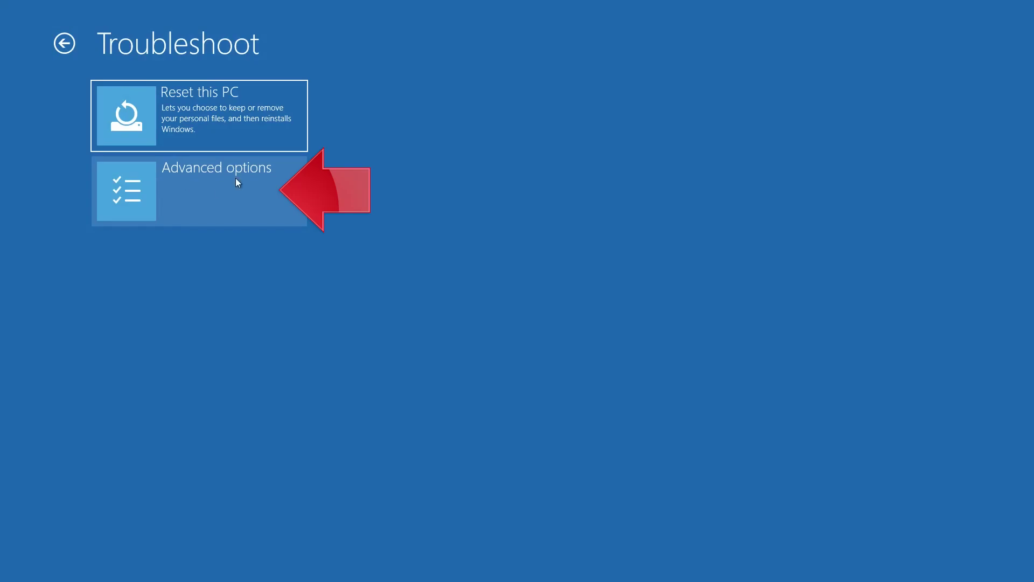
Step: Launch System Restore from Advanced options, continuing with the PC's user account and US keyboard layout
left_click(95, 224)
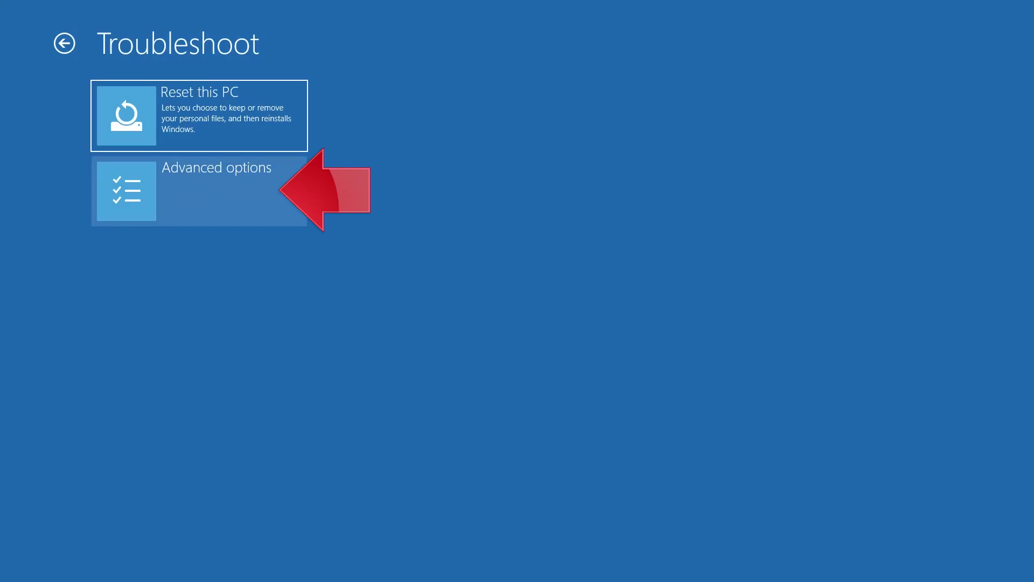
left_click(222, 191)
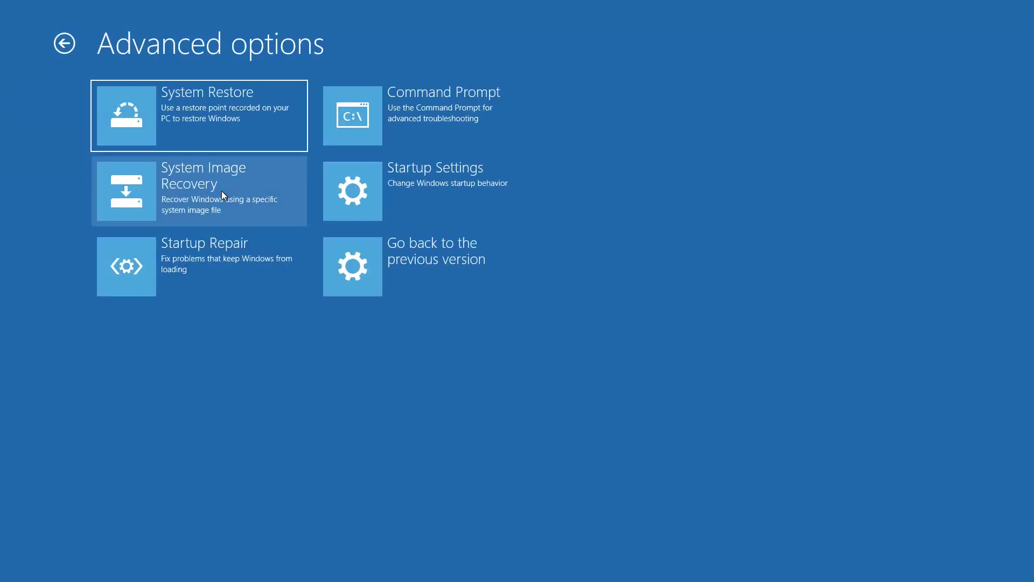
left_click(178, 136)
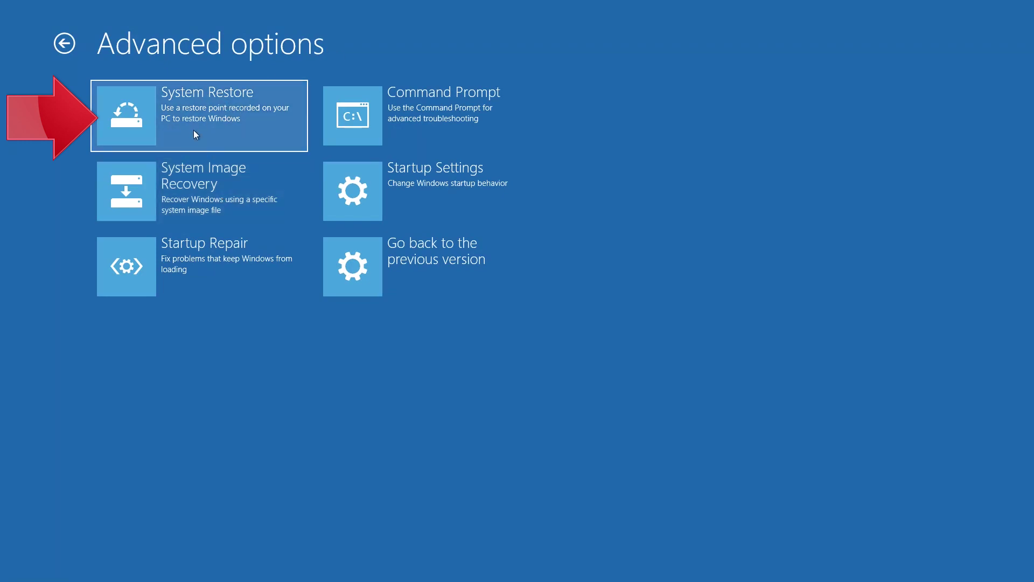
left_click(224, 123)
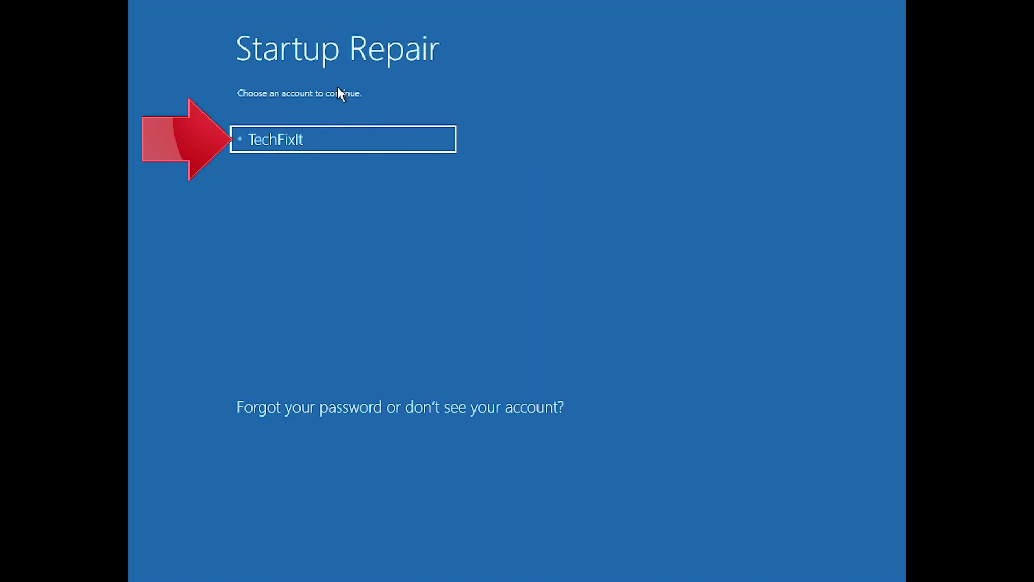
left_click(346, 139)
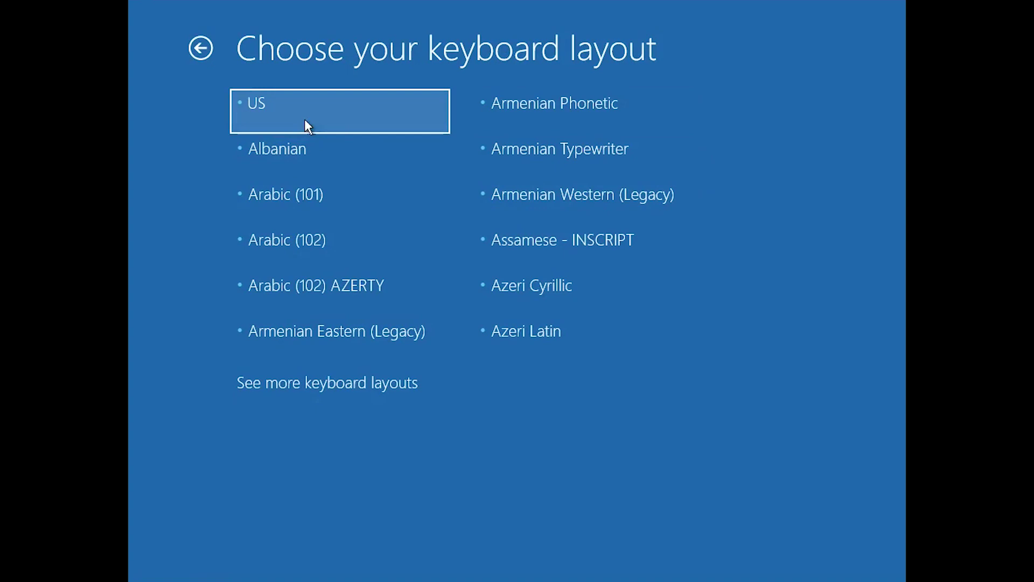
left_click(291, 124)
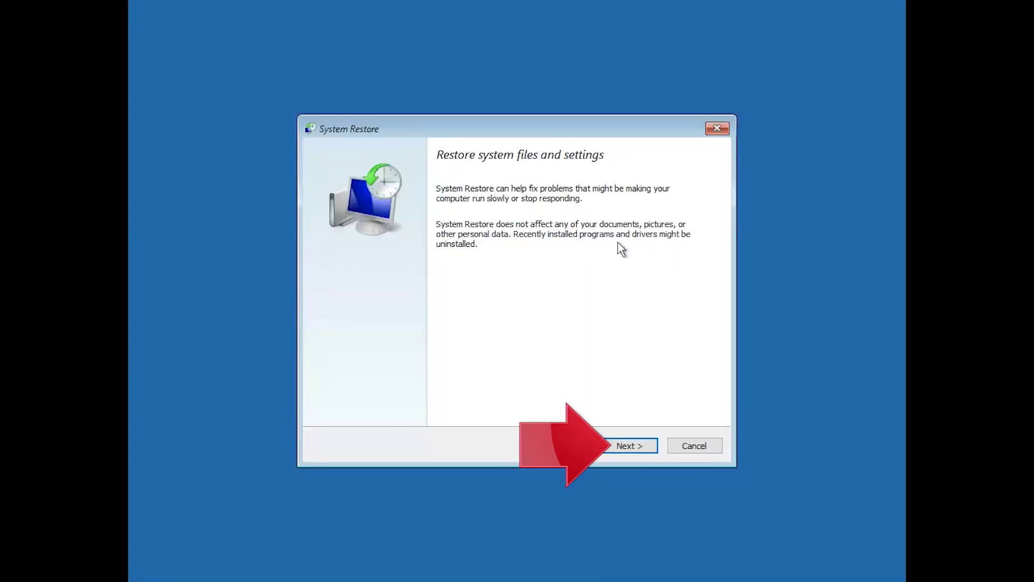
Step: Restore the system to the 1/6/2018 11:06:47 PM restore point and confirm the restore
left_click(628, 454)
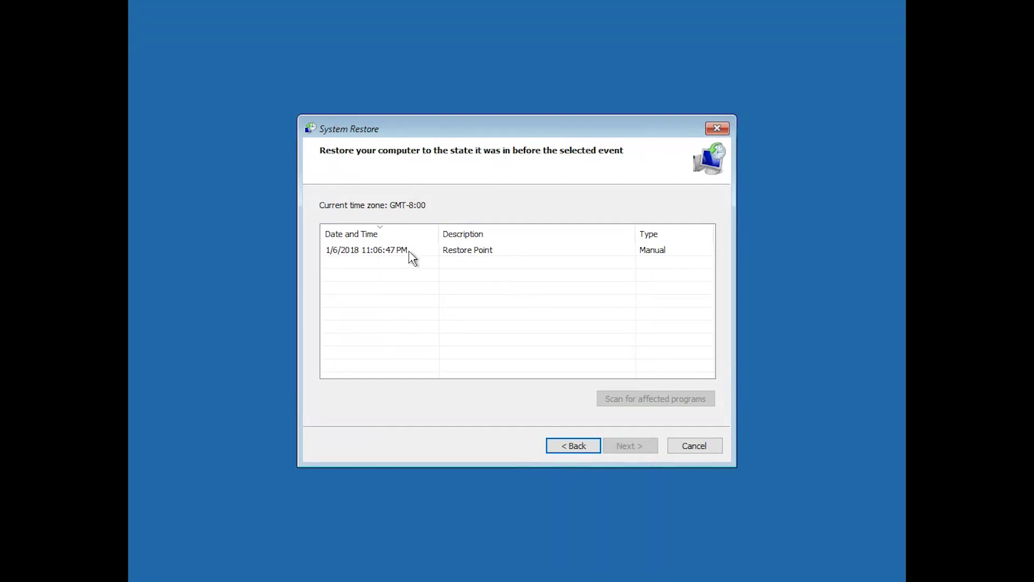
left_click(426, 258)
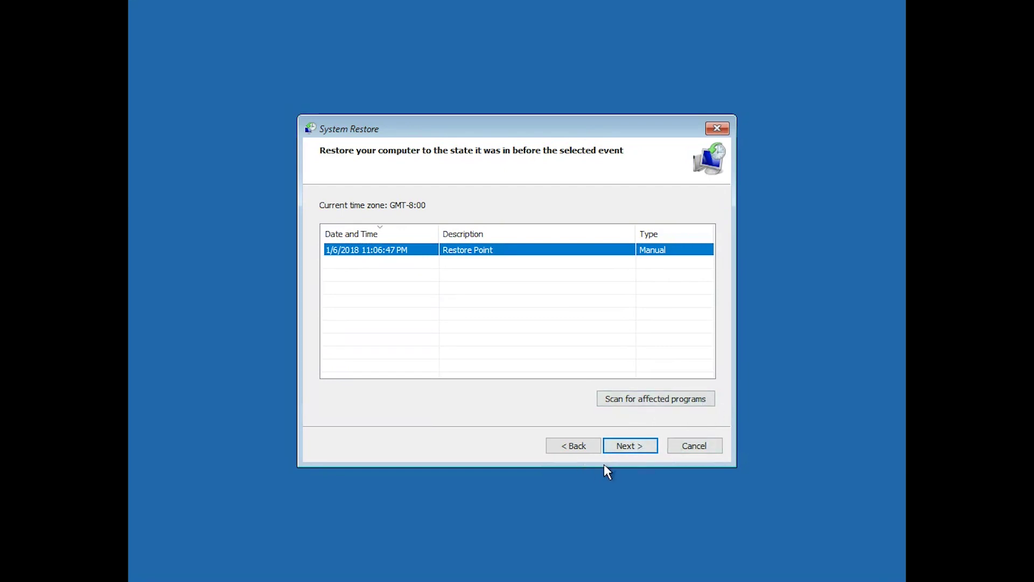
left_click(616, 456)
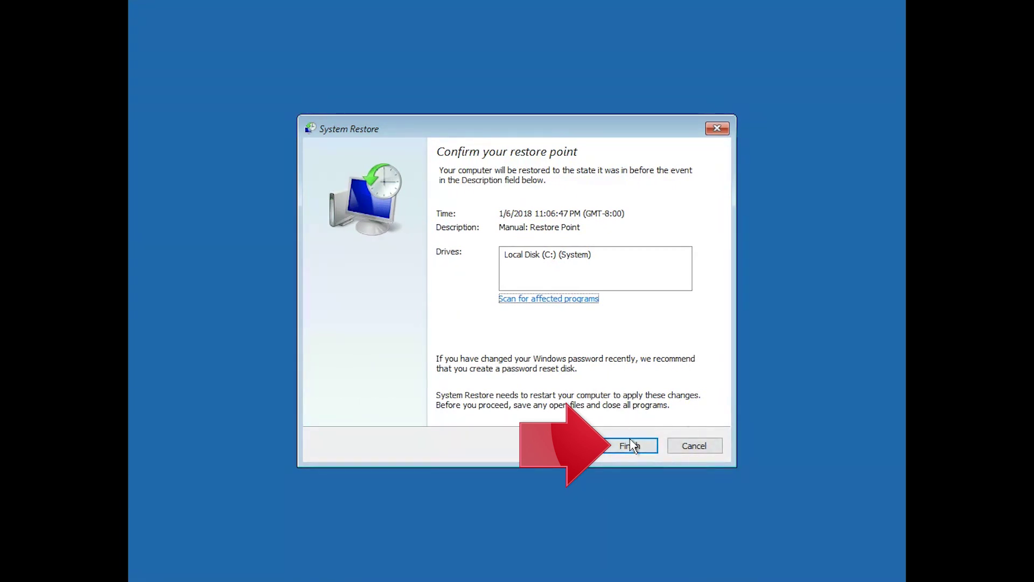
left_click(631, 445)
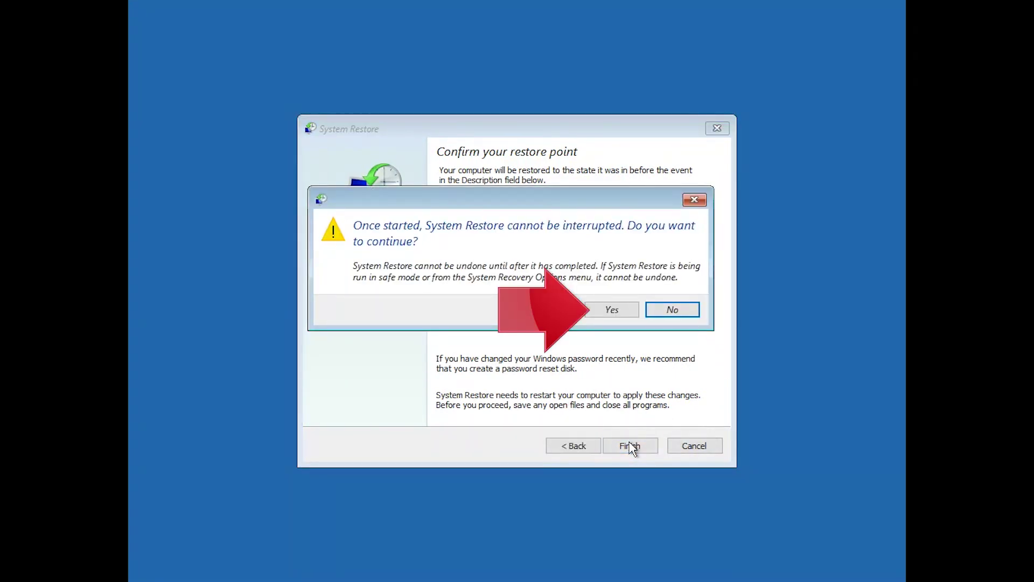
left_click(619, 313)
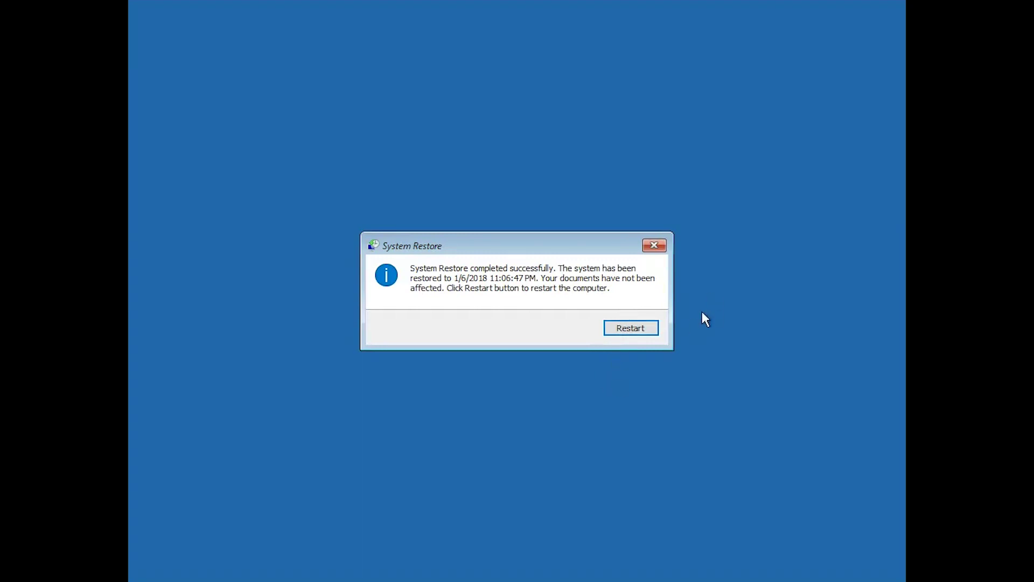
Step: Restart the computer from the System Restore success dialog
left_click(628, 330)
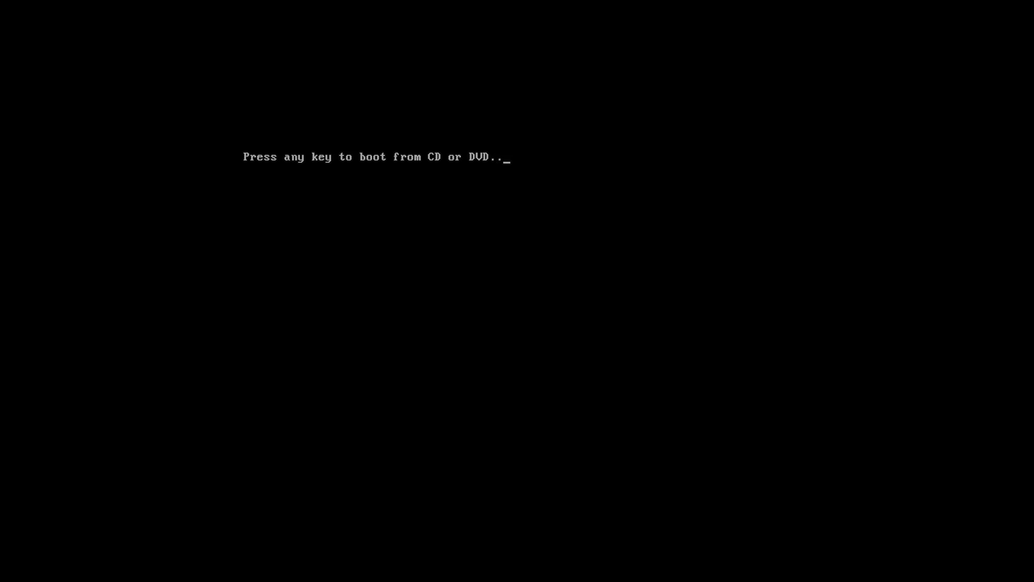